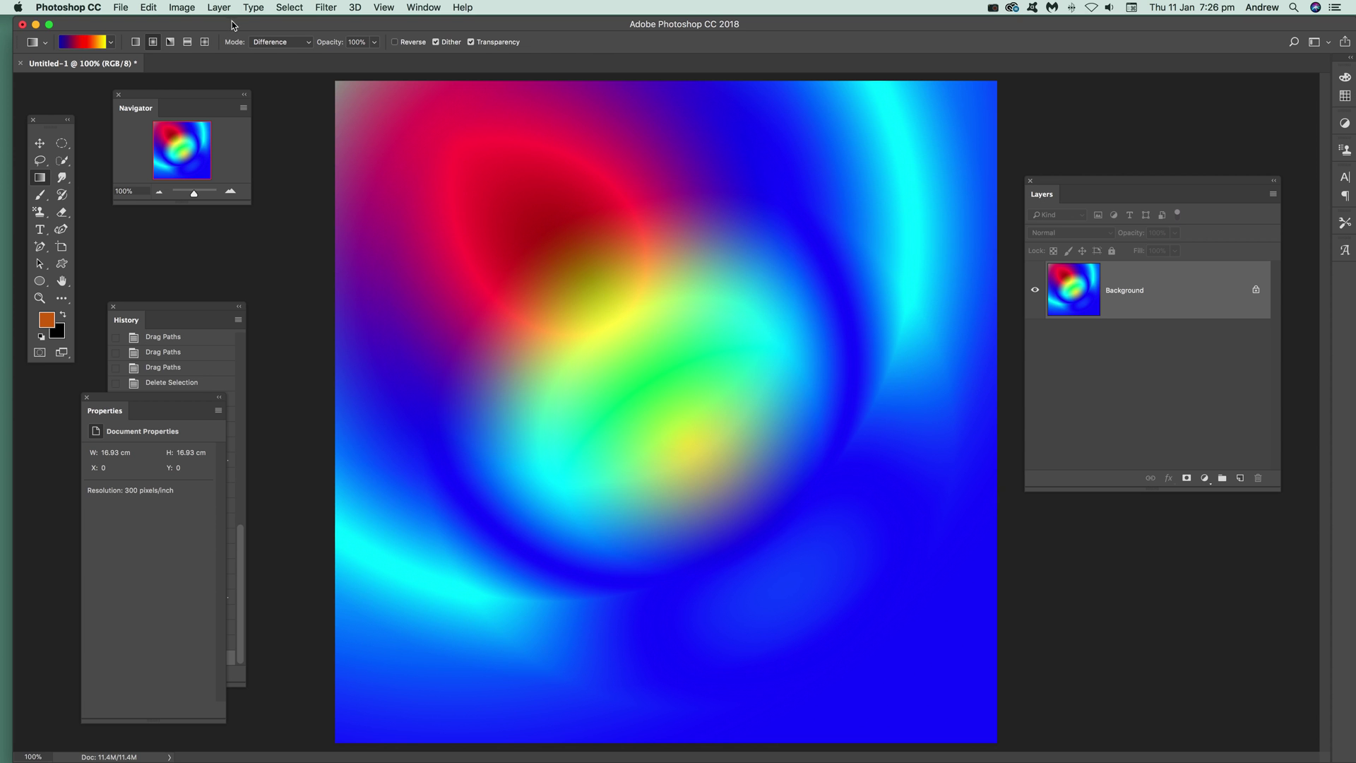
# Step: Preview a Twirl on the rainbow gradient with the Angle raised to about 459°
pyautogui.click(323, 8)
pyautogui.moveTo(370, 191)
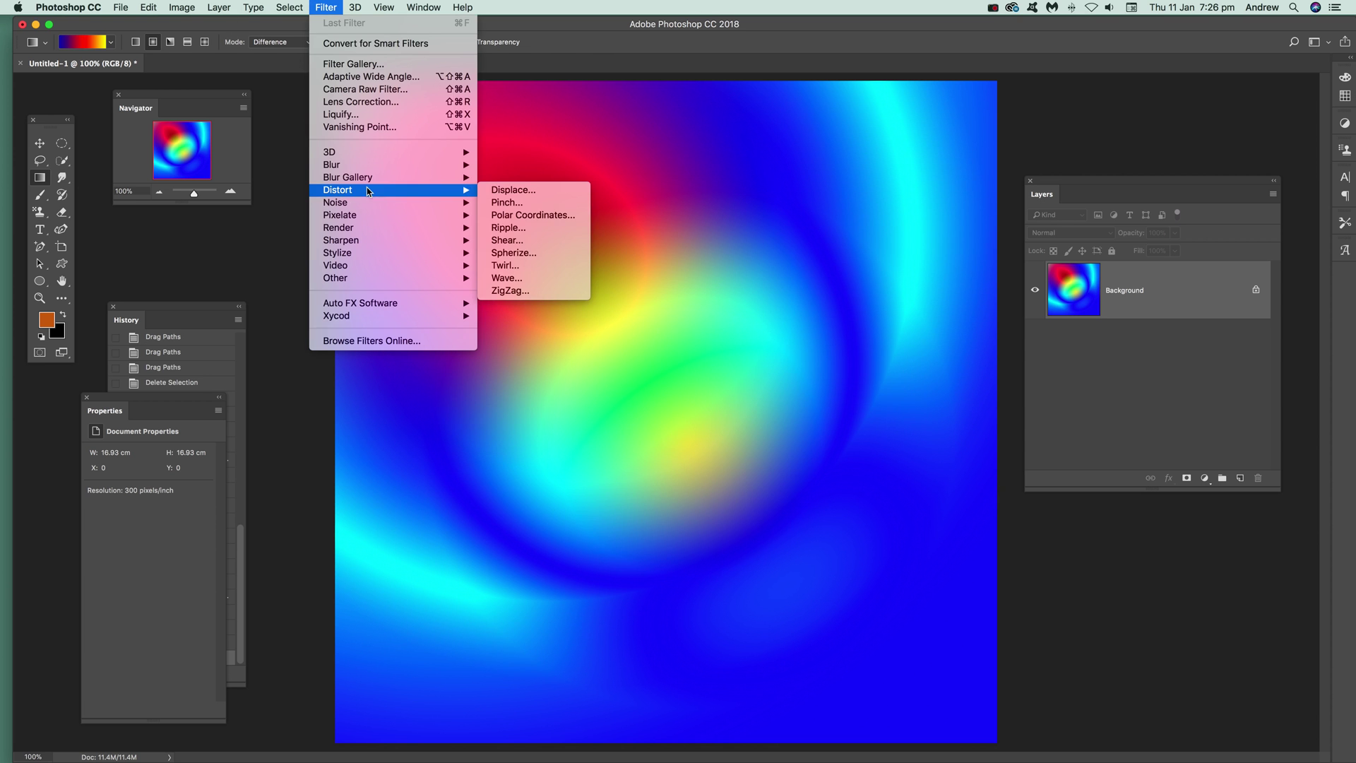
pyautogui.click(504, 266)
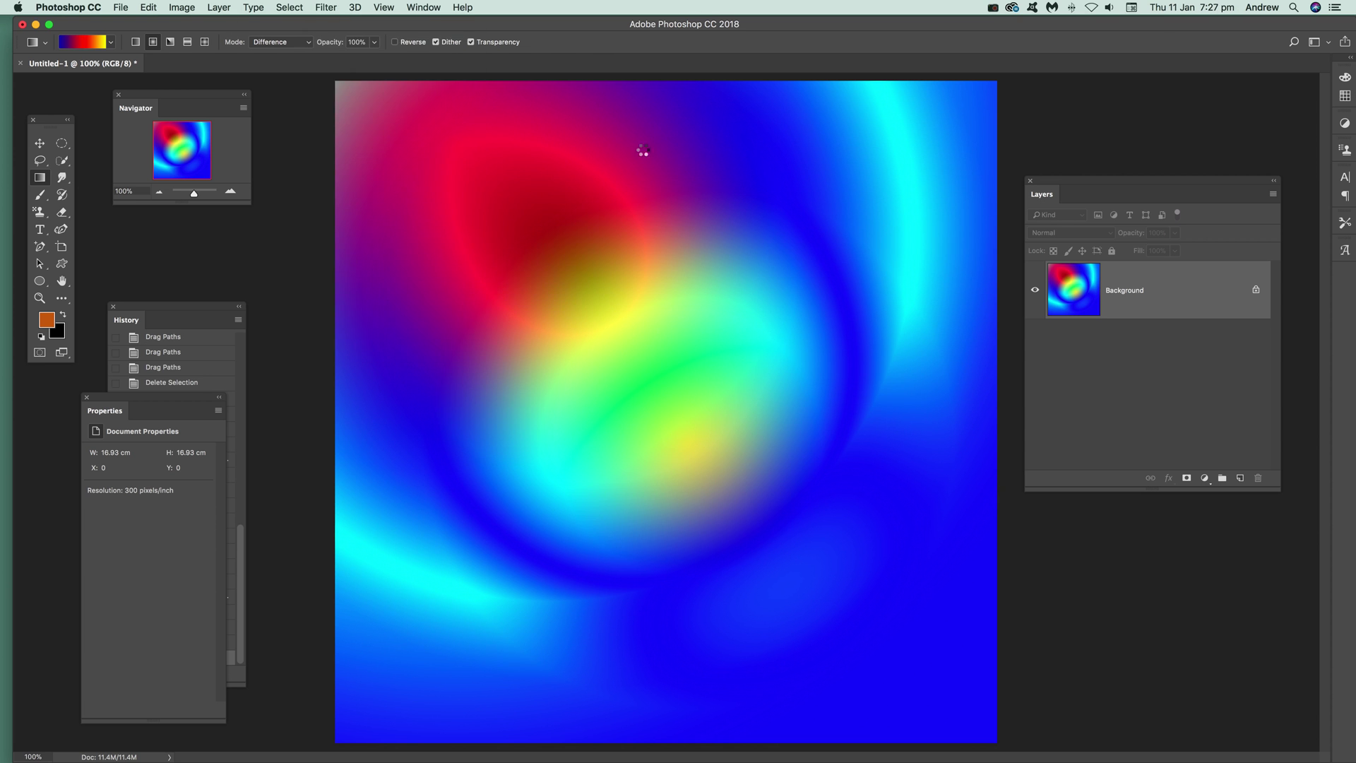
pyautogui.moveTo(1034, 239); pyautogui.dragTo(779, 274)
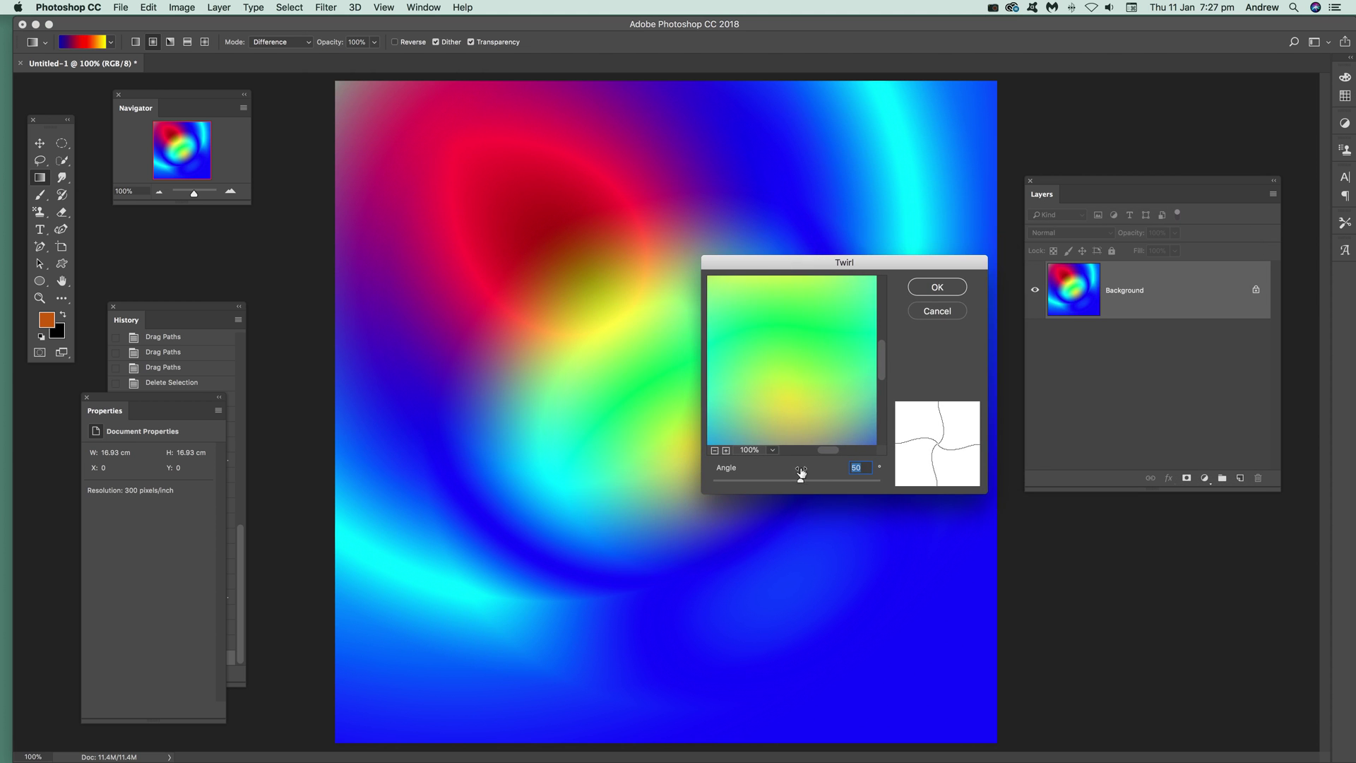
pyautogui.moveTo(809, 484); pyautogui.dragTo(812, 480)
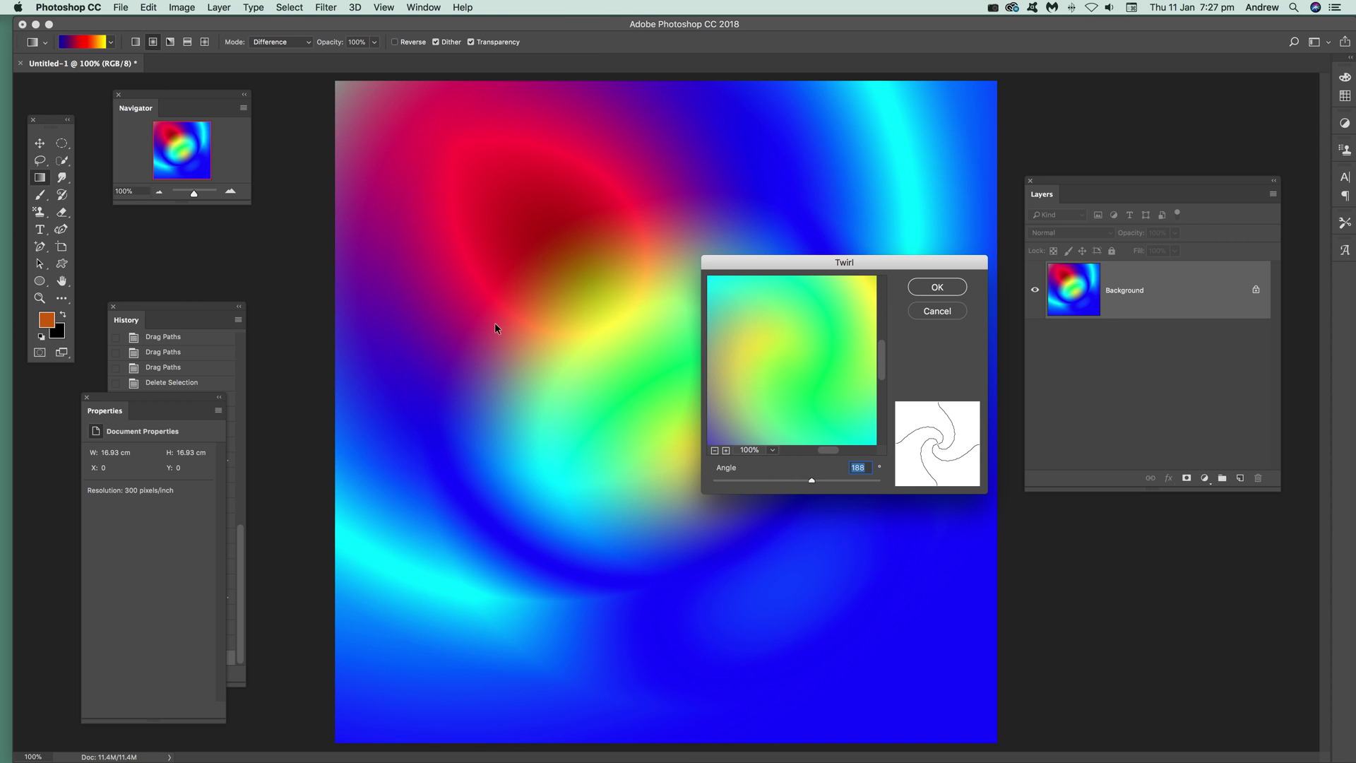
pyautogui.moveTo(814, 484)
pyautogui.mouseDown()
pyautogui.moveTo(756, 485)
pyautogui.moveTo(839, 488)
pyautogui.mouseUp()
# Step: Apply the twirl, reapply it several times into a tight spiral, then revert to the plain gradient in History
pyautogui.click(937, 287)
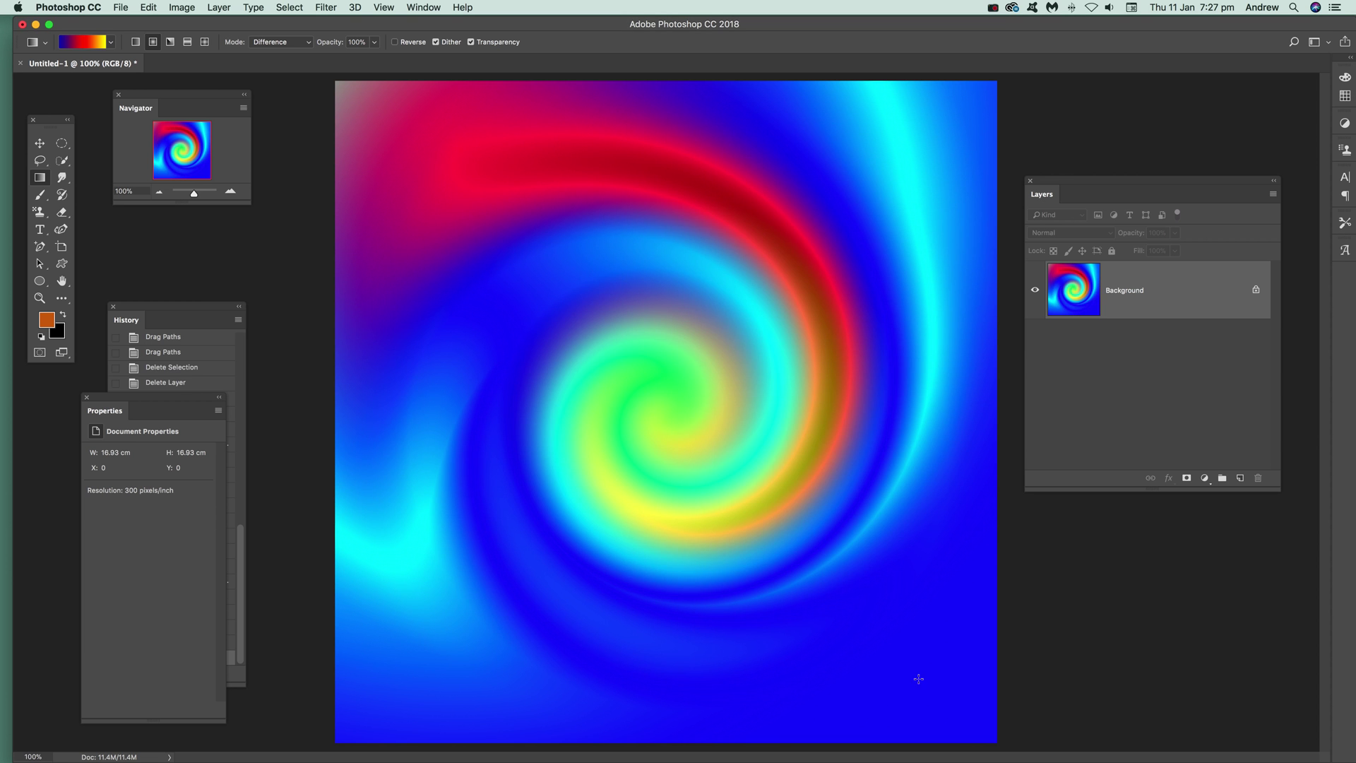
pyautogui.click(322, 7)
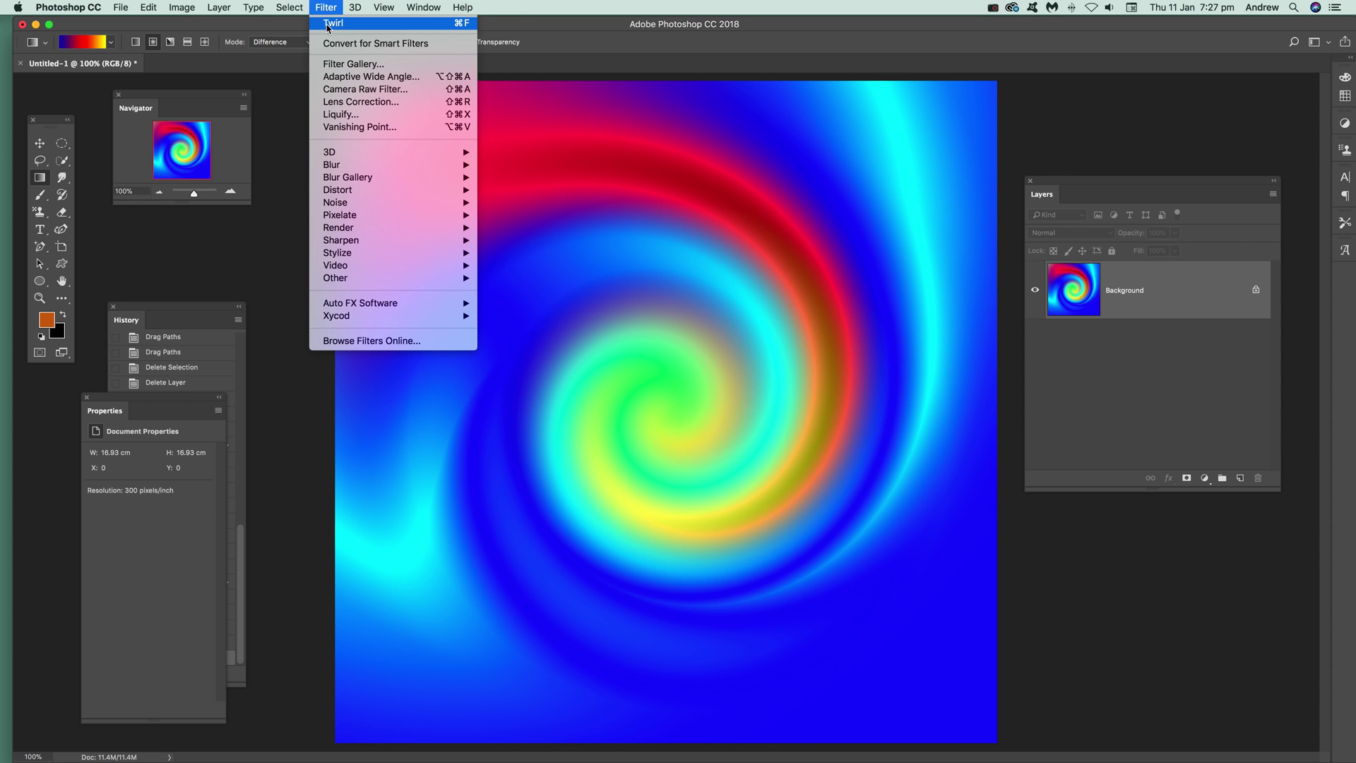
pyautogui.click(327, 26)
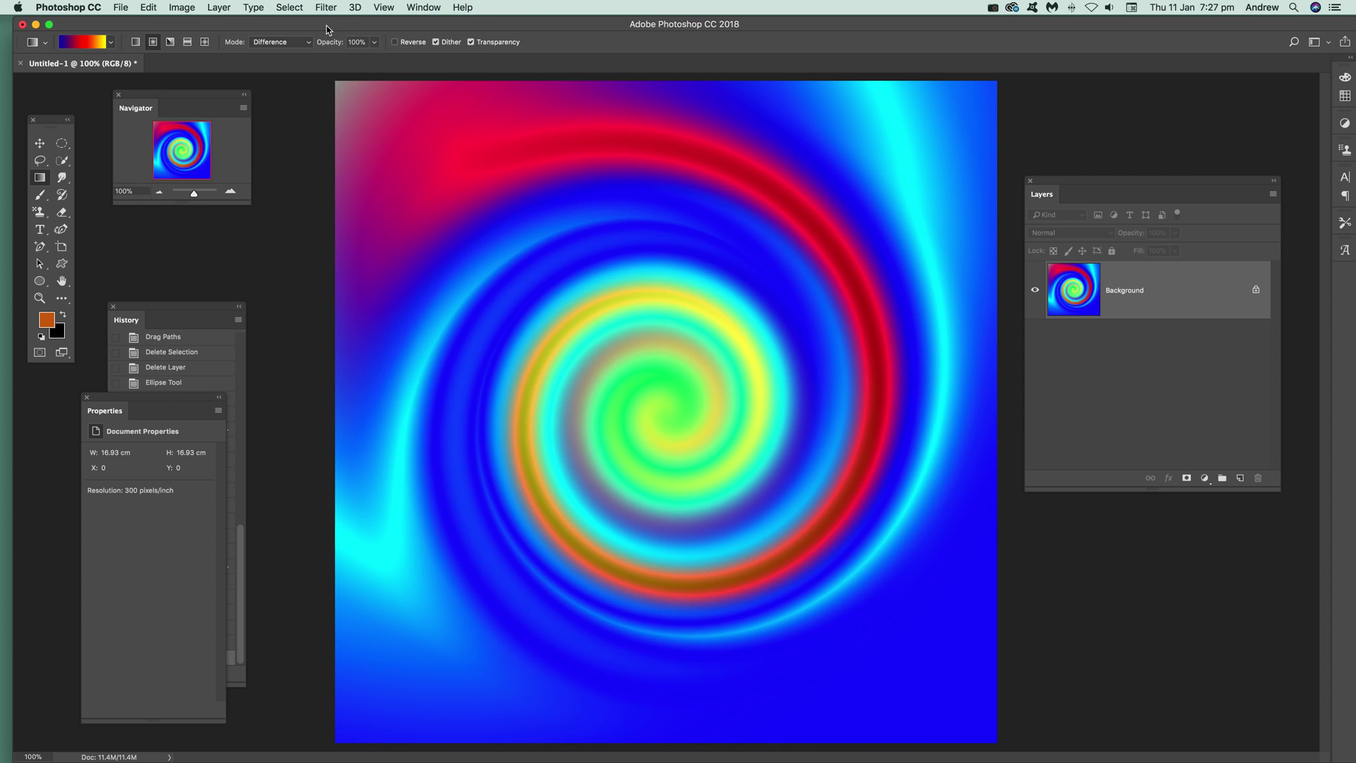
pyautogui.click(332, 9)
pyautogui.click(335, 21)
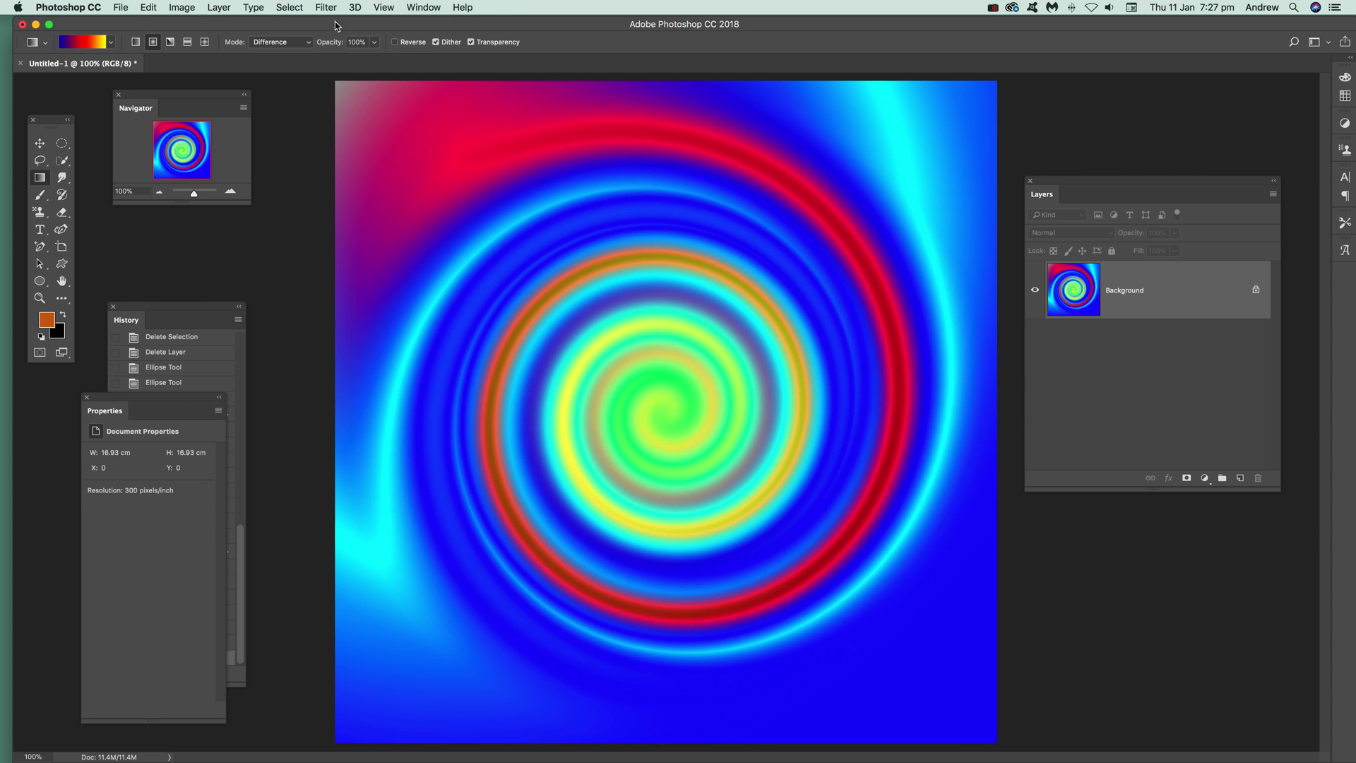
pyautogui.click(325, 8)
pyautogui.click(332, 22)
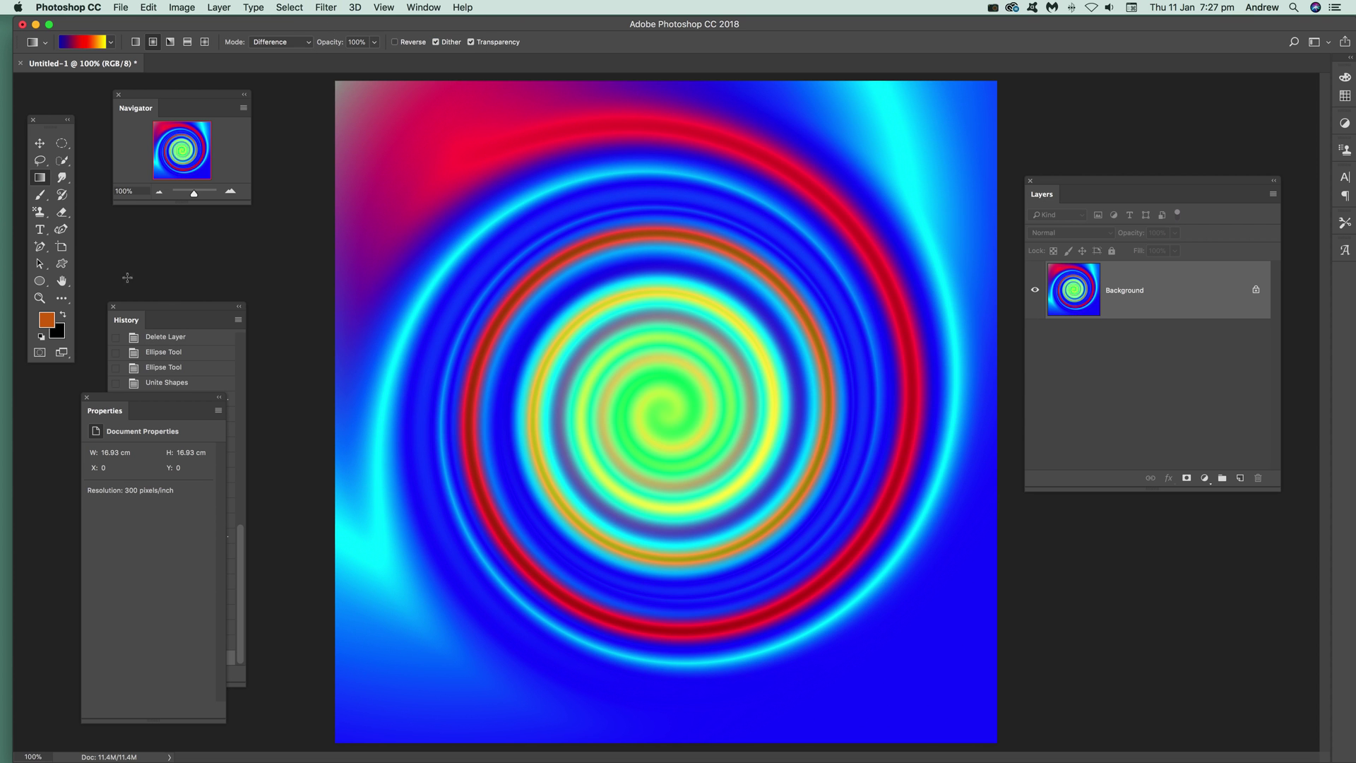
pyautogui.click(156, 306)
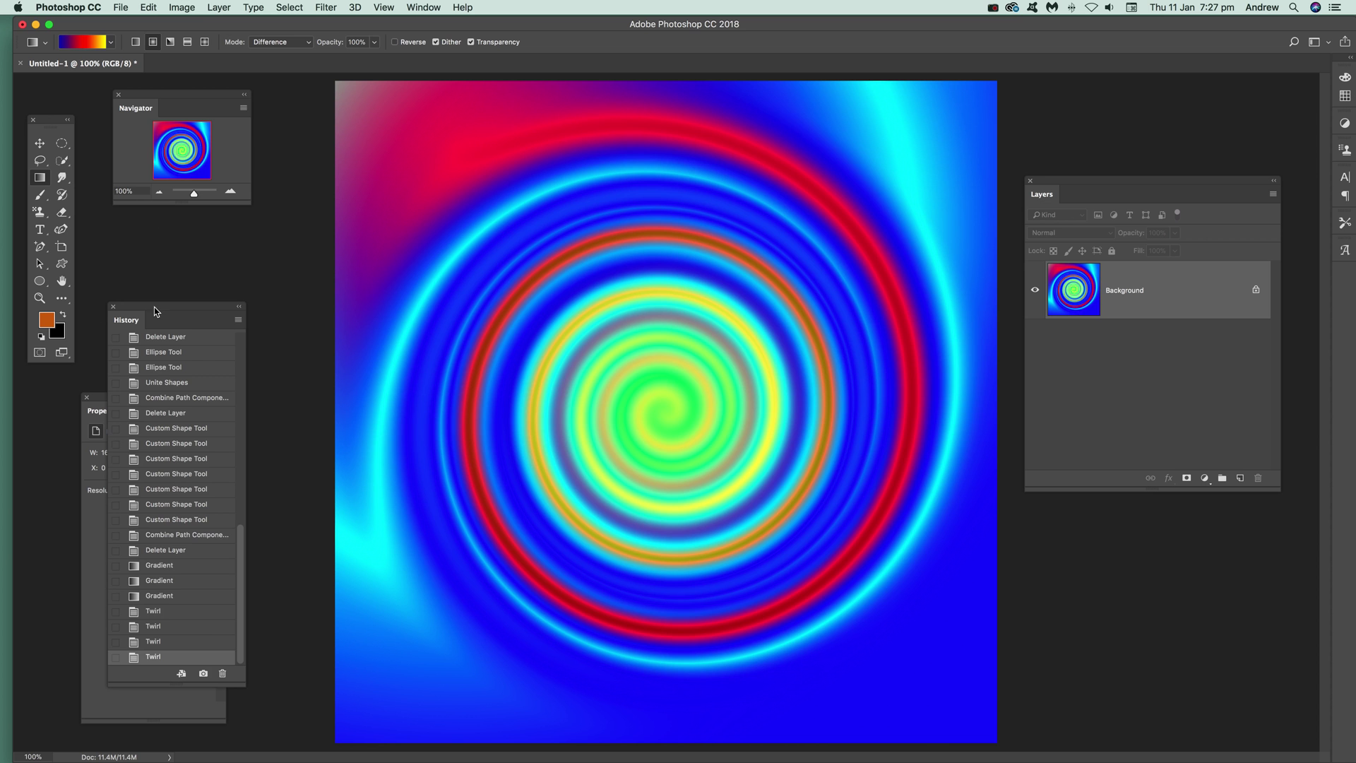
pyautogui.click(159, 597)
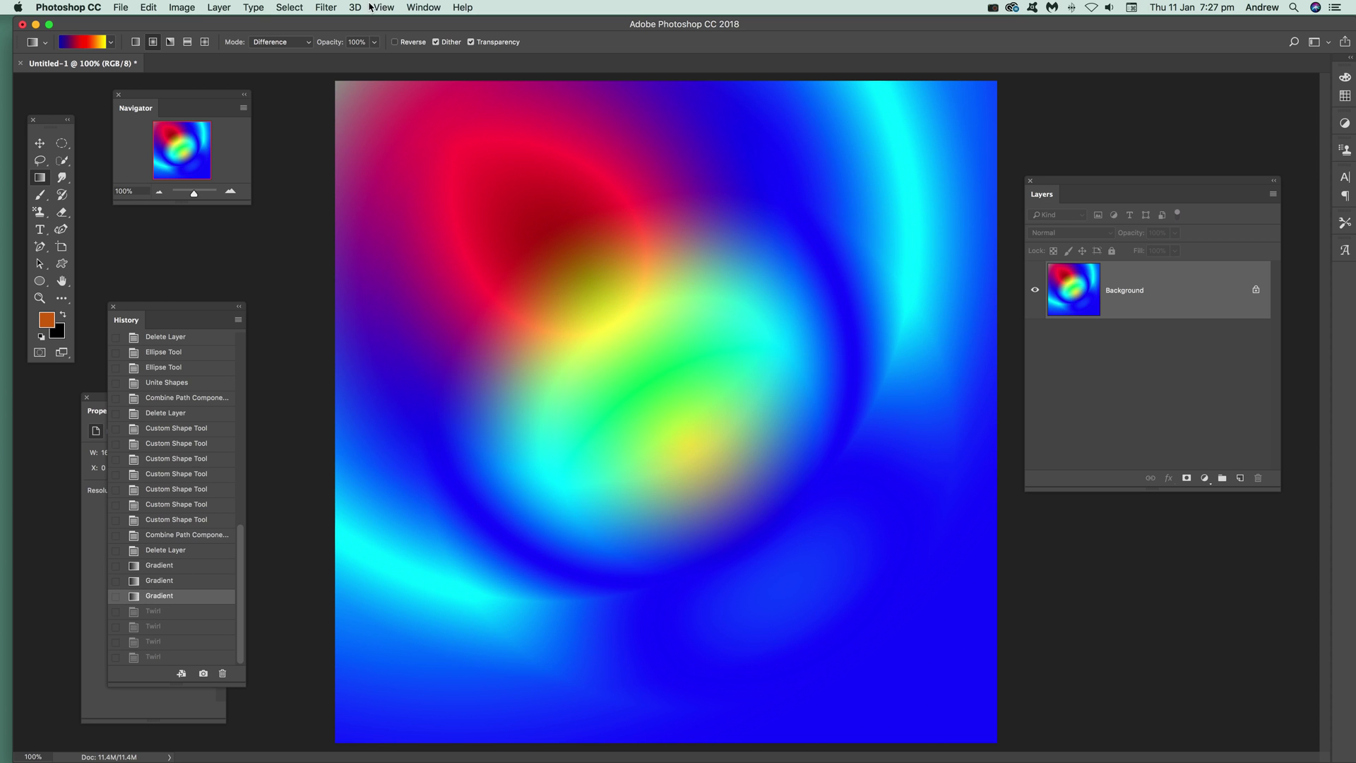
# Step: Show the Channels panel beside the canvas and twirl only the Red channel
pyautogui.click(420, 8)
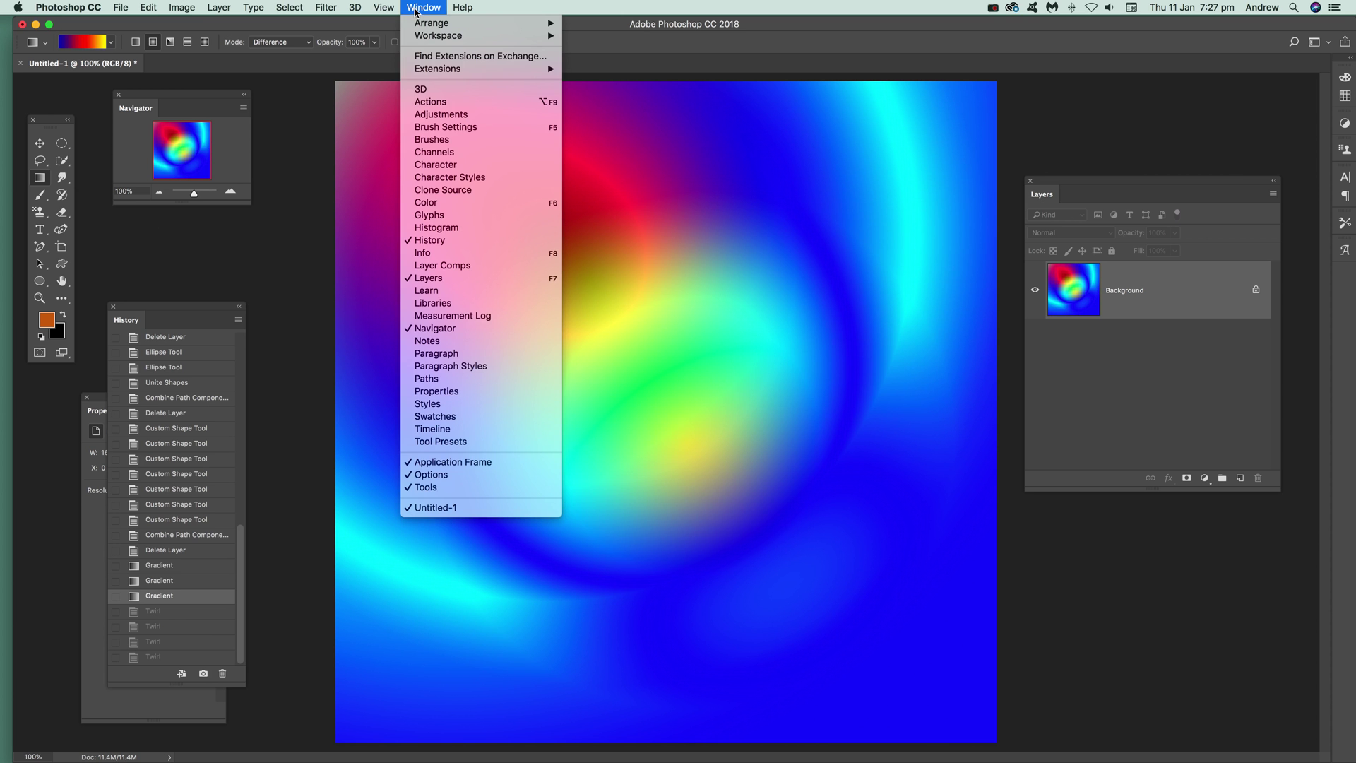
pyautogui.click(438, 161)
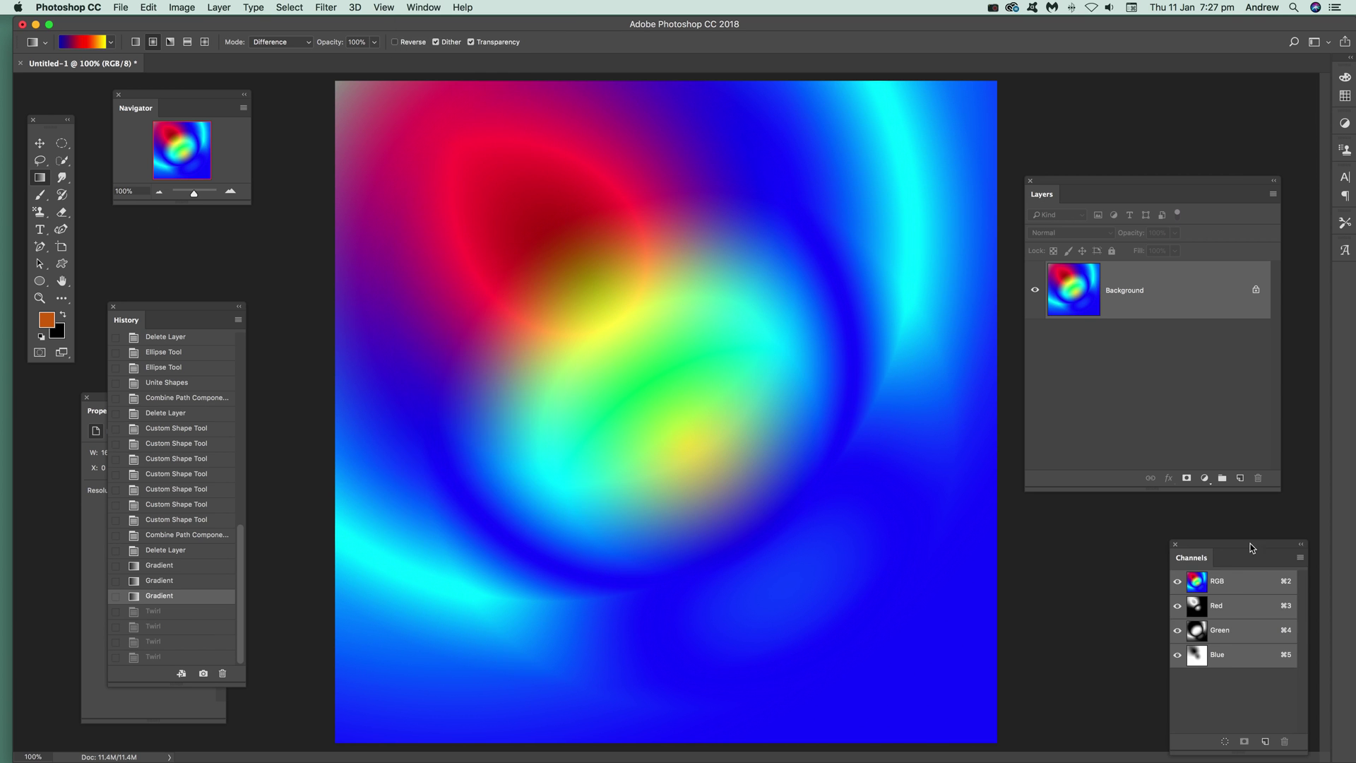
pyautogui.moveTo(1225, 554); pyautogui.dragTo(1011, 492)
pyautogui.moveTo(850, 428); pyautogui.dragTo(803, 434)
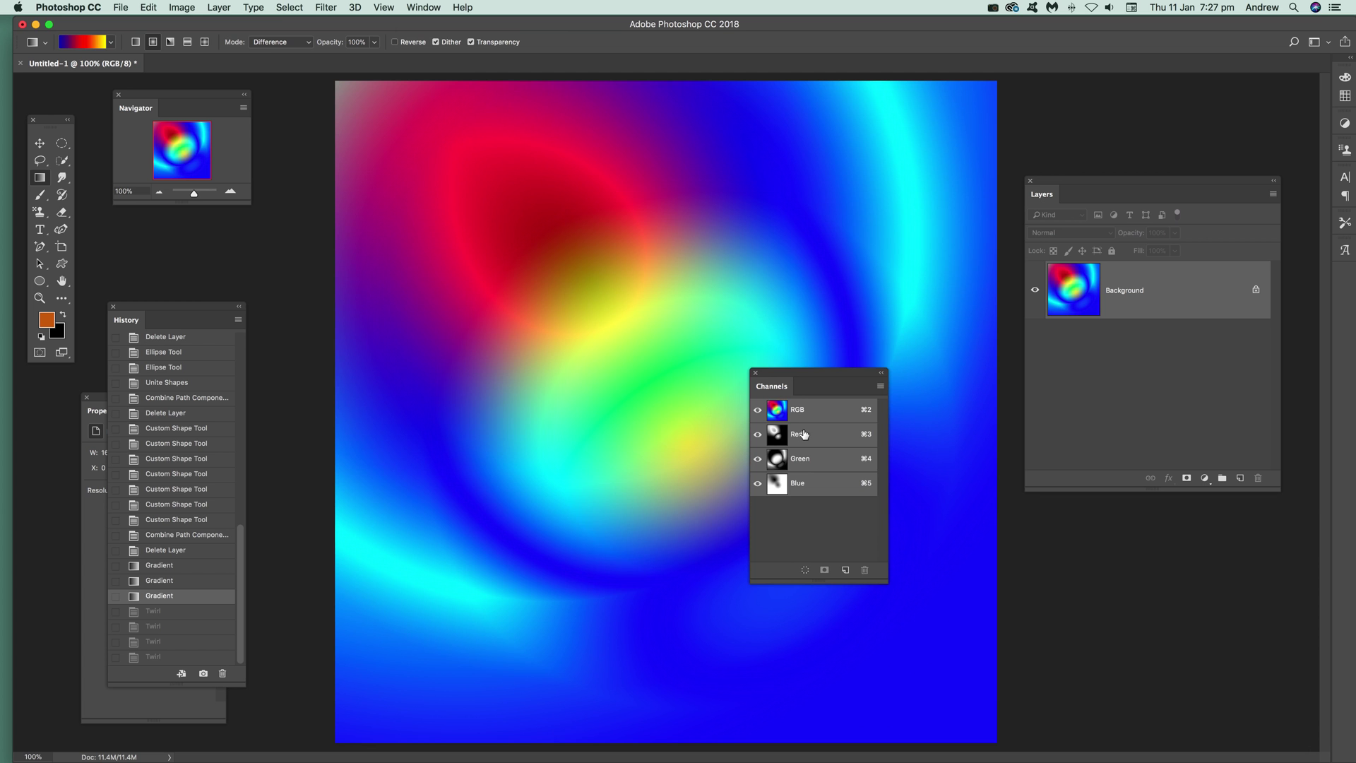
pyautogui.click(810, 436)
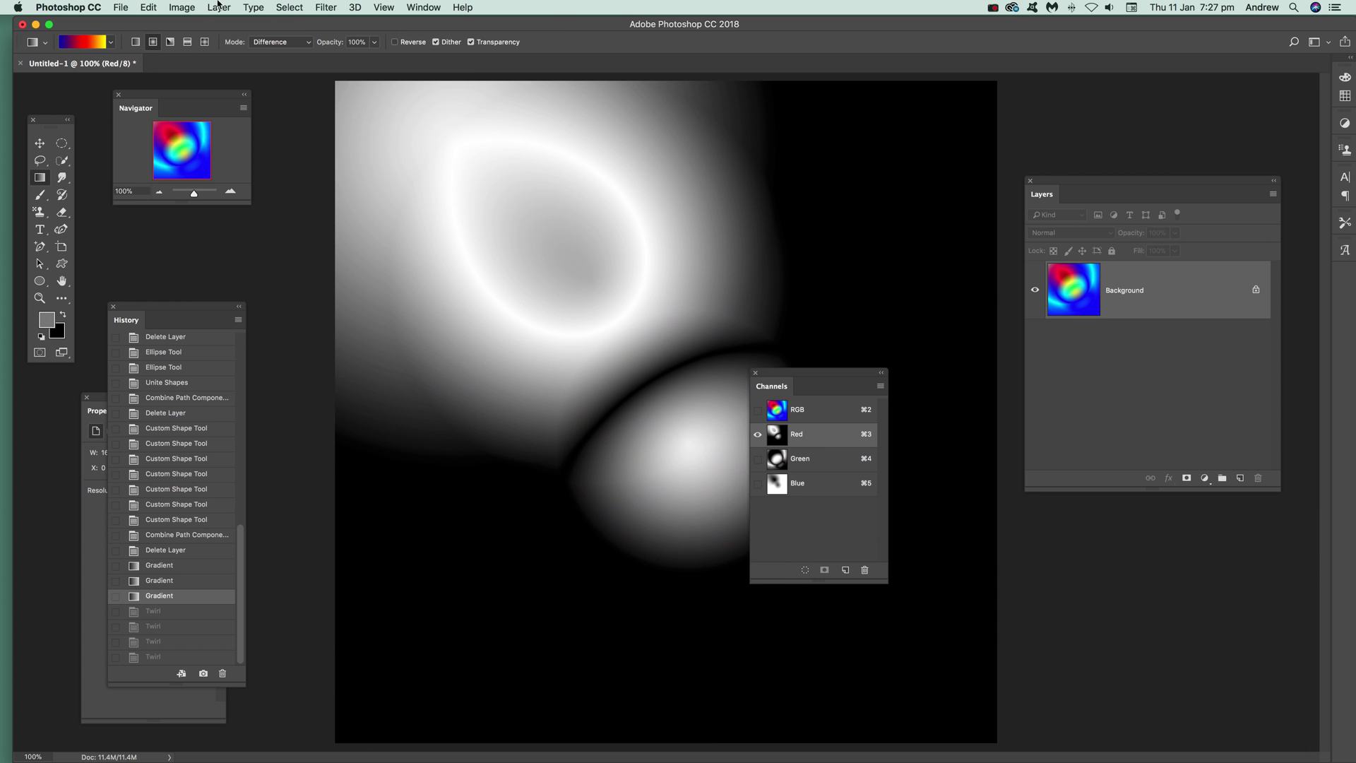
pyautogui.click(317, 8)
pyautogui.click(346, 22)
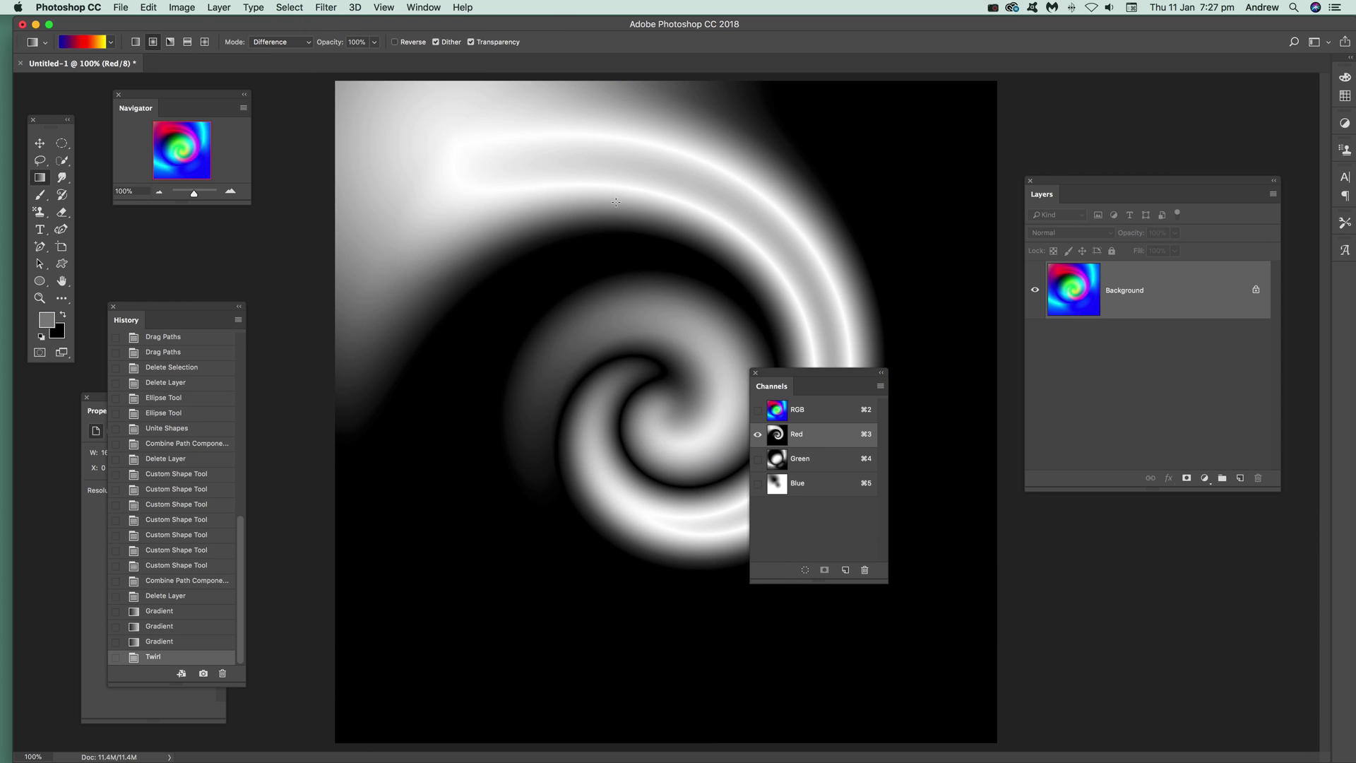
# Step: Twirl the Green channel in reverse at -631°, then return to the composite RGB view
pyautogui.click(329, 8)
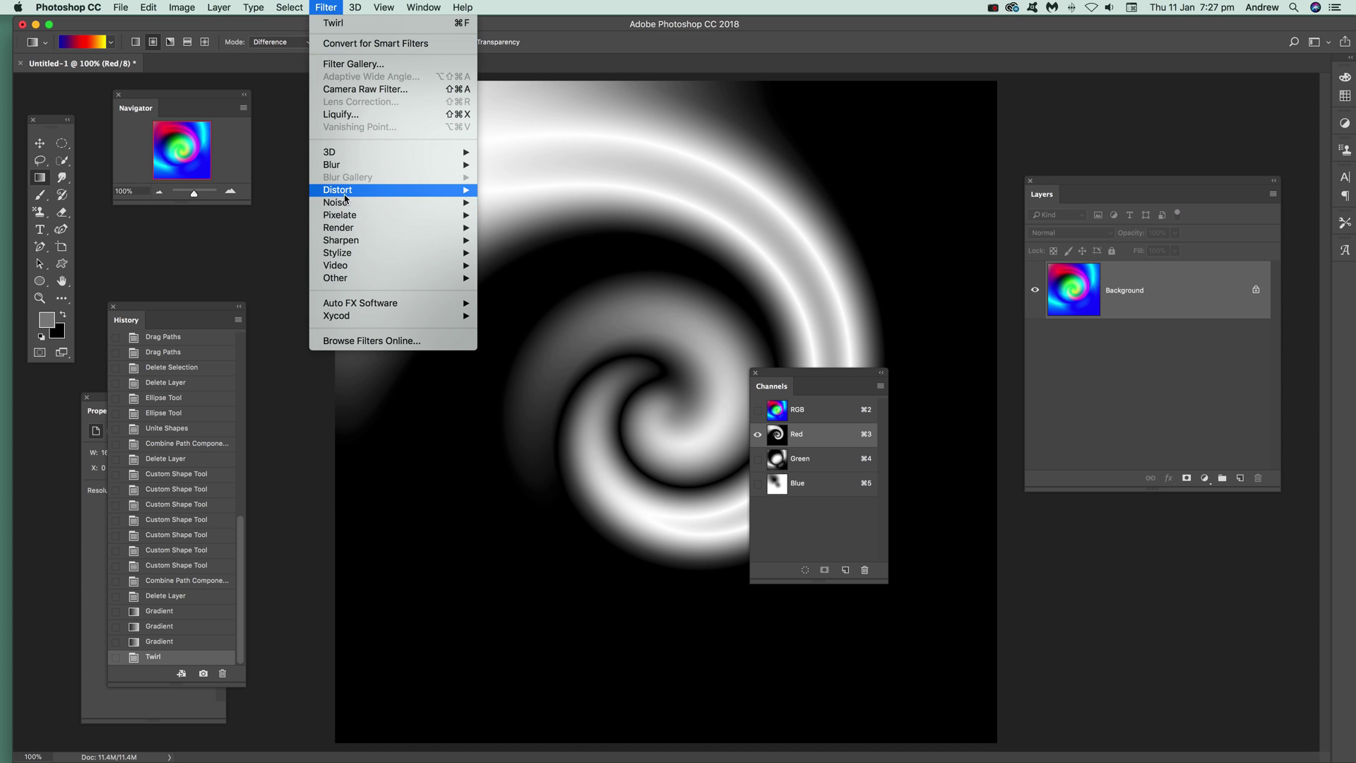
pyautogui.moveTo(346, 191)
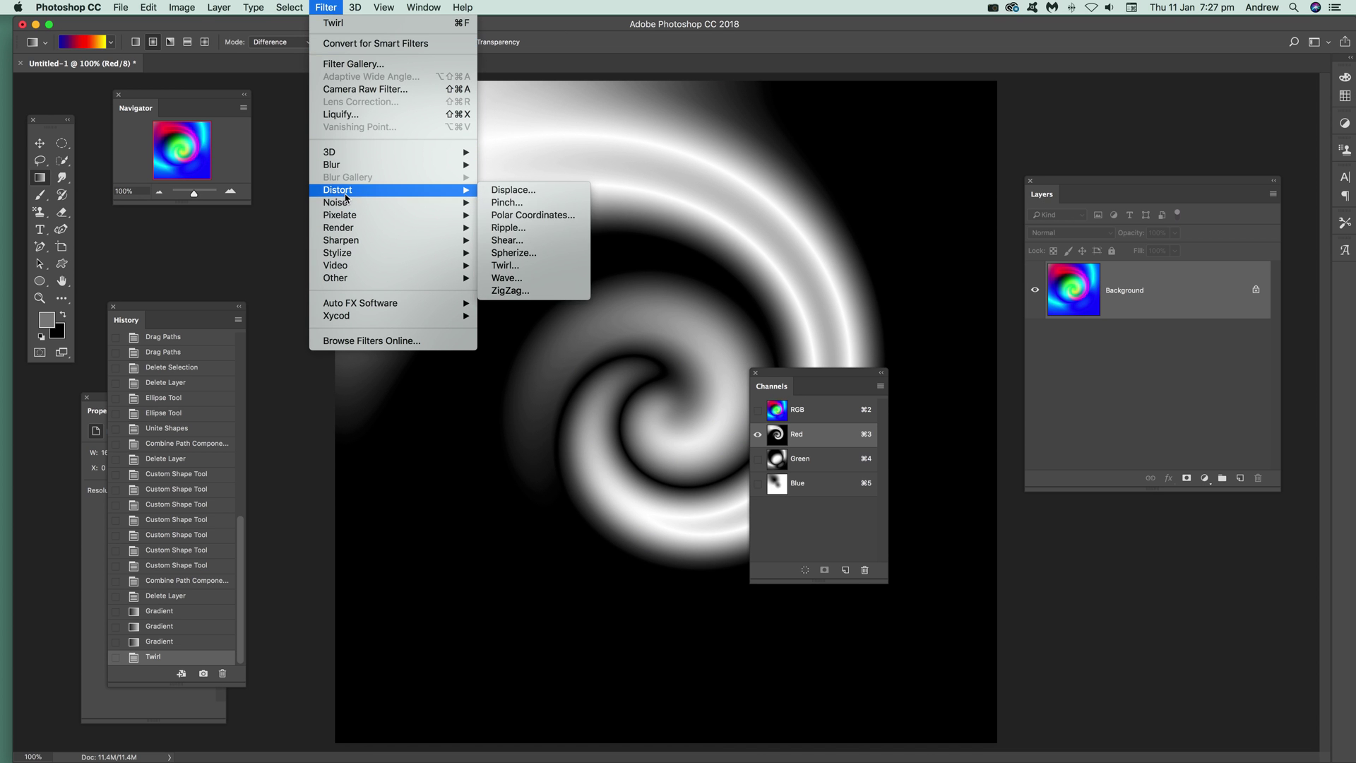
pyautogui.click(816, 458)
pyautogui.click(814, 460)
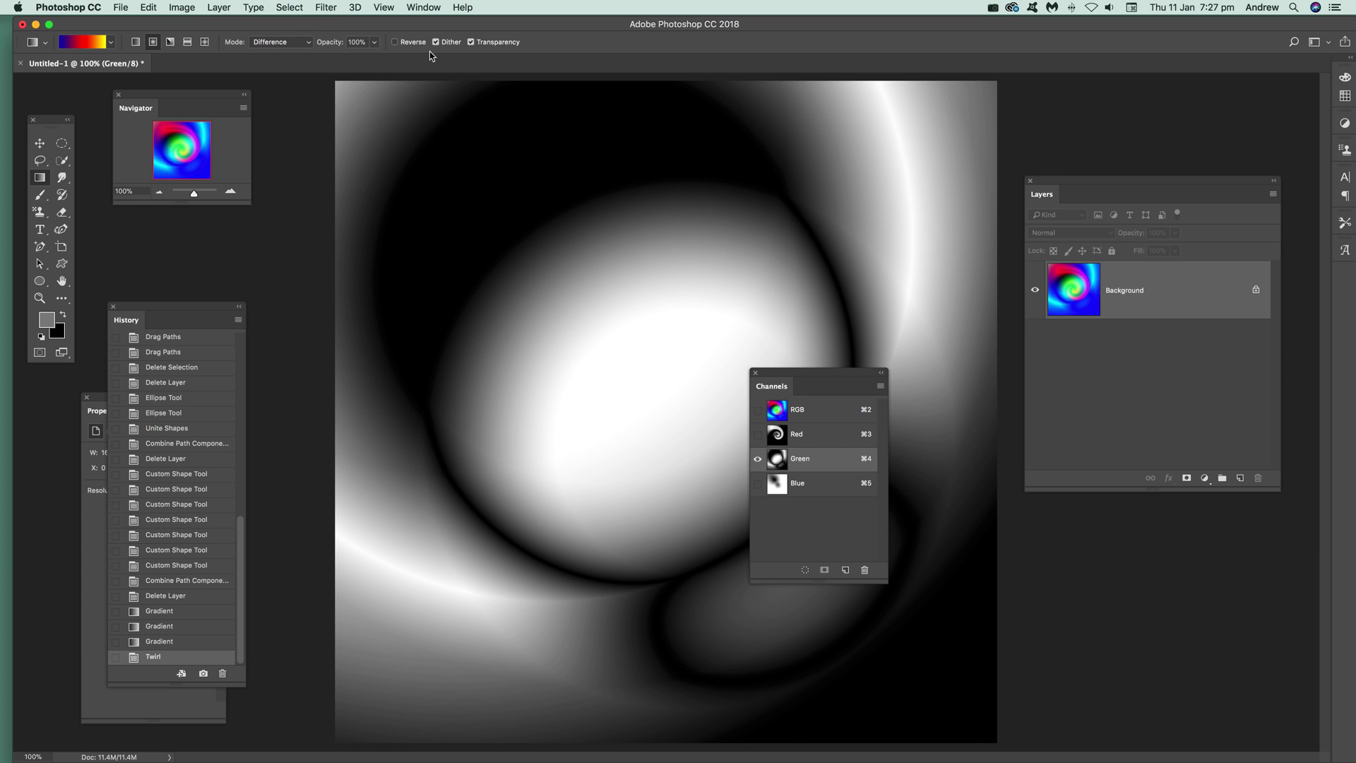
pyautogui.click(326, 7)
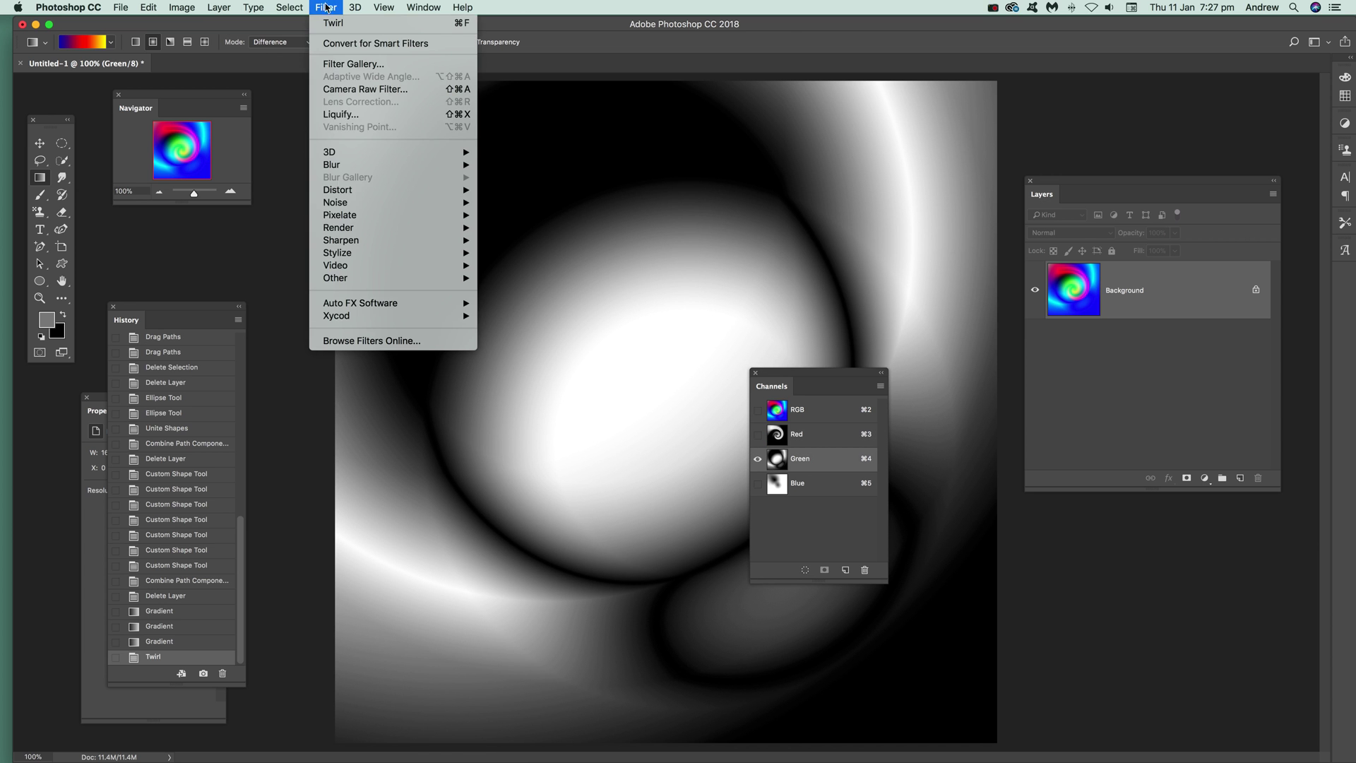
pyautogui.moveTo(347, 192)
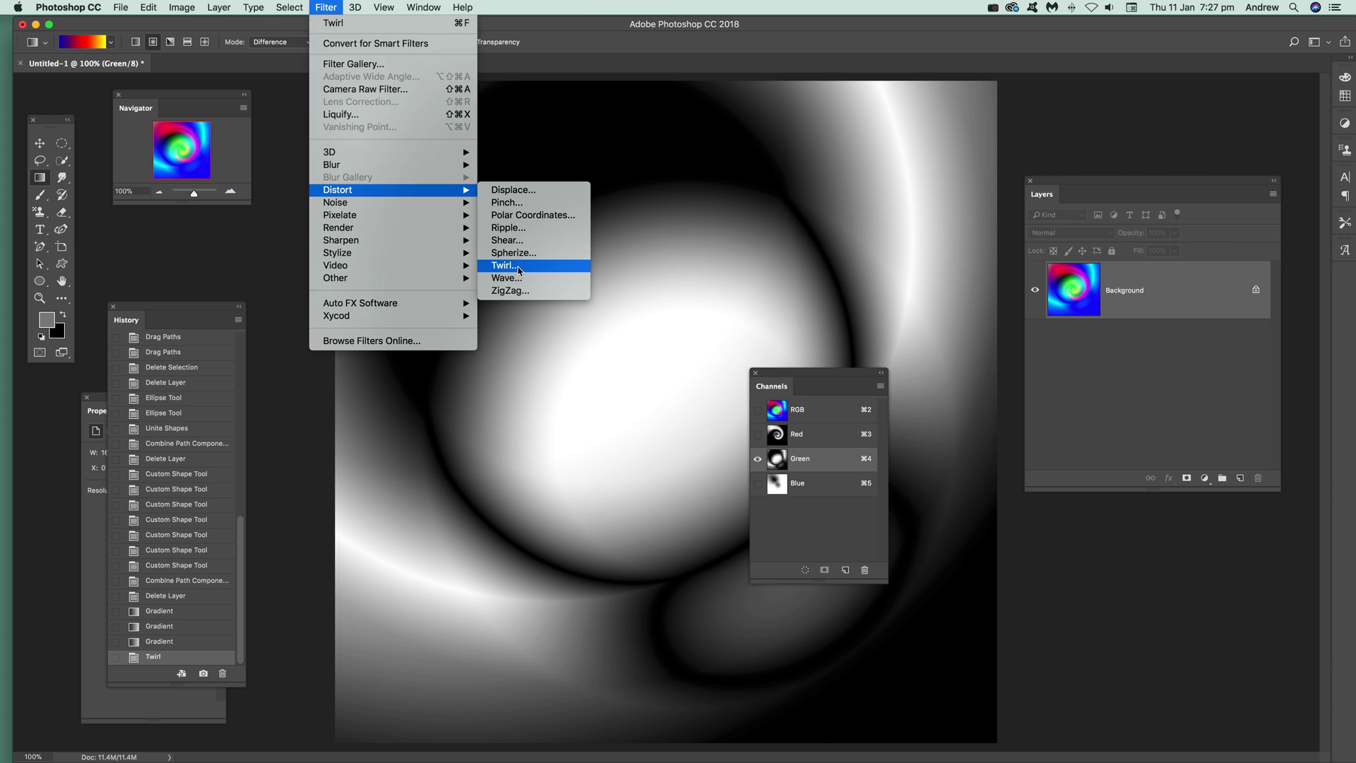
pyautogui.click(517, 267)
pyautogui.moveTo(802, 480); pyautogui.dragTo(746, 481)
pyautogui.click(937, 287)
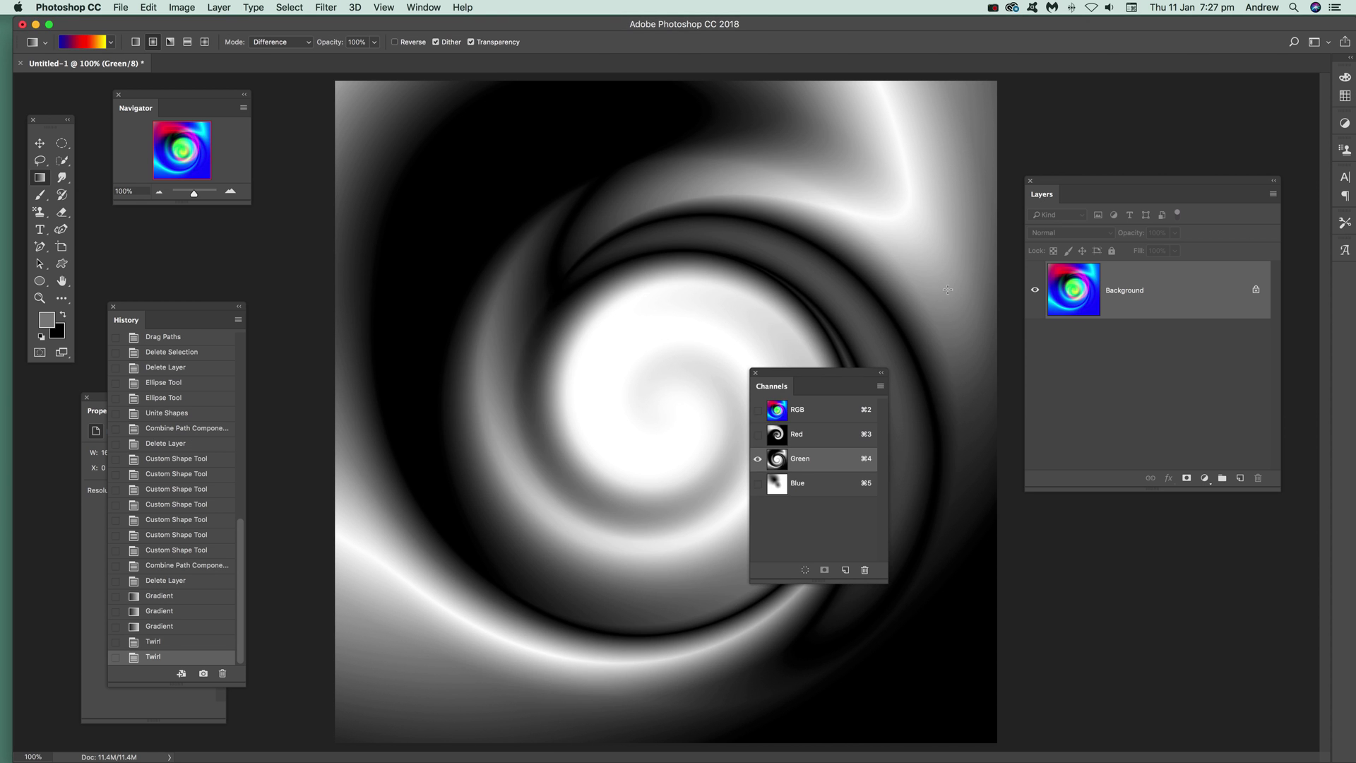
pyautogui.click(799, 413)
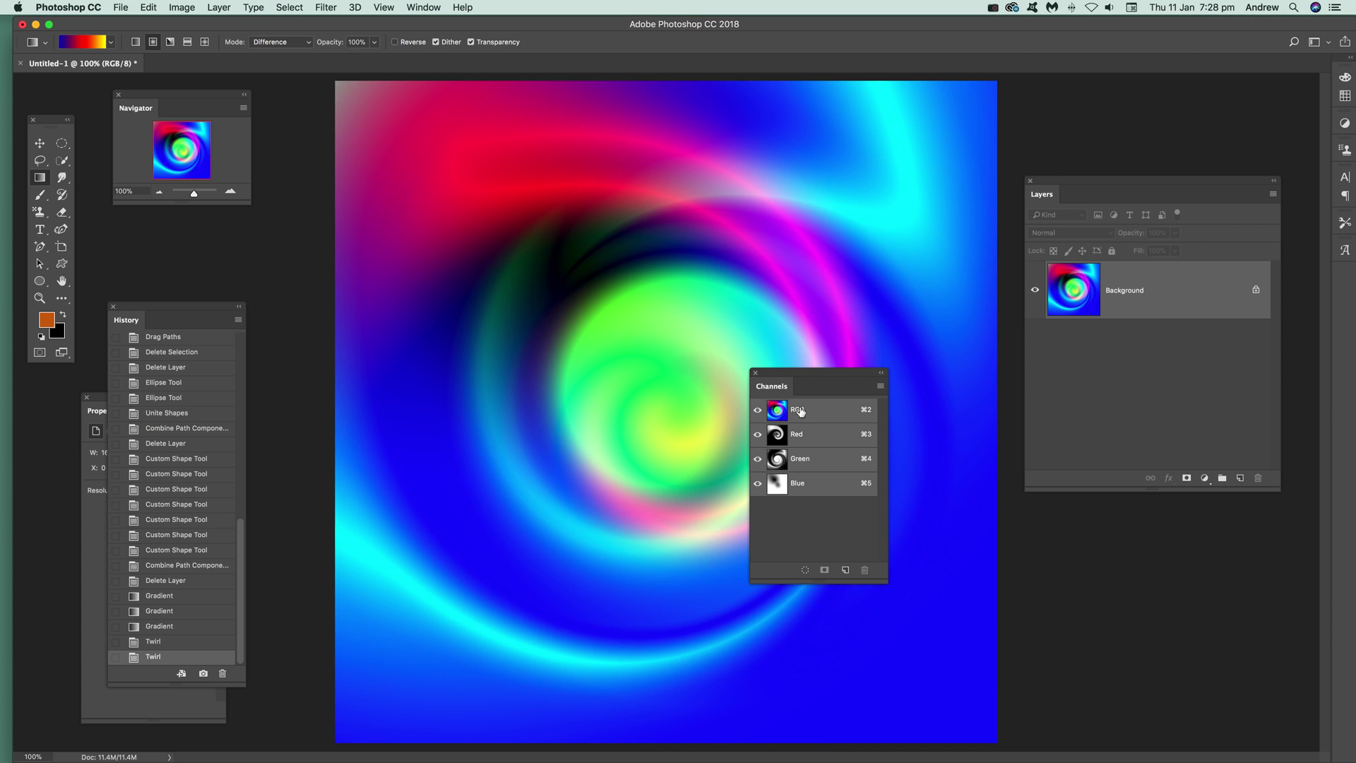
pyautogui.moveTo(777, 376); pyautogui.dragTo(928, 404)
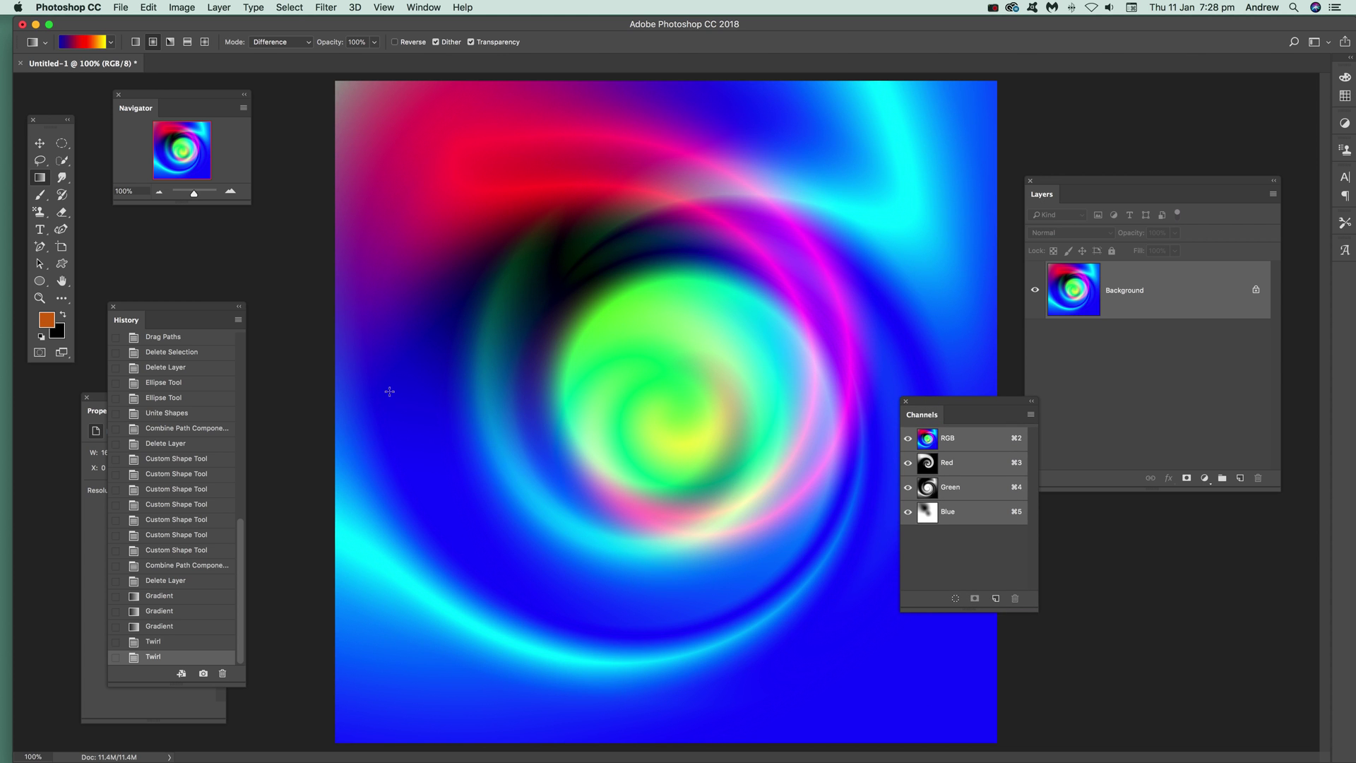
# Step: Revert to the untwirled gradient and twirl the whole image at 762°
pyautogui.click(158, 626)
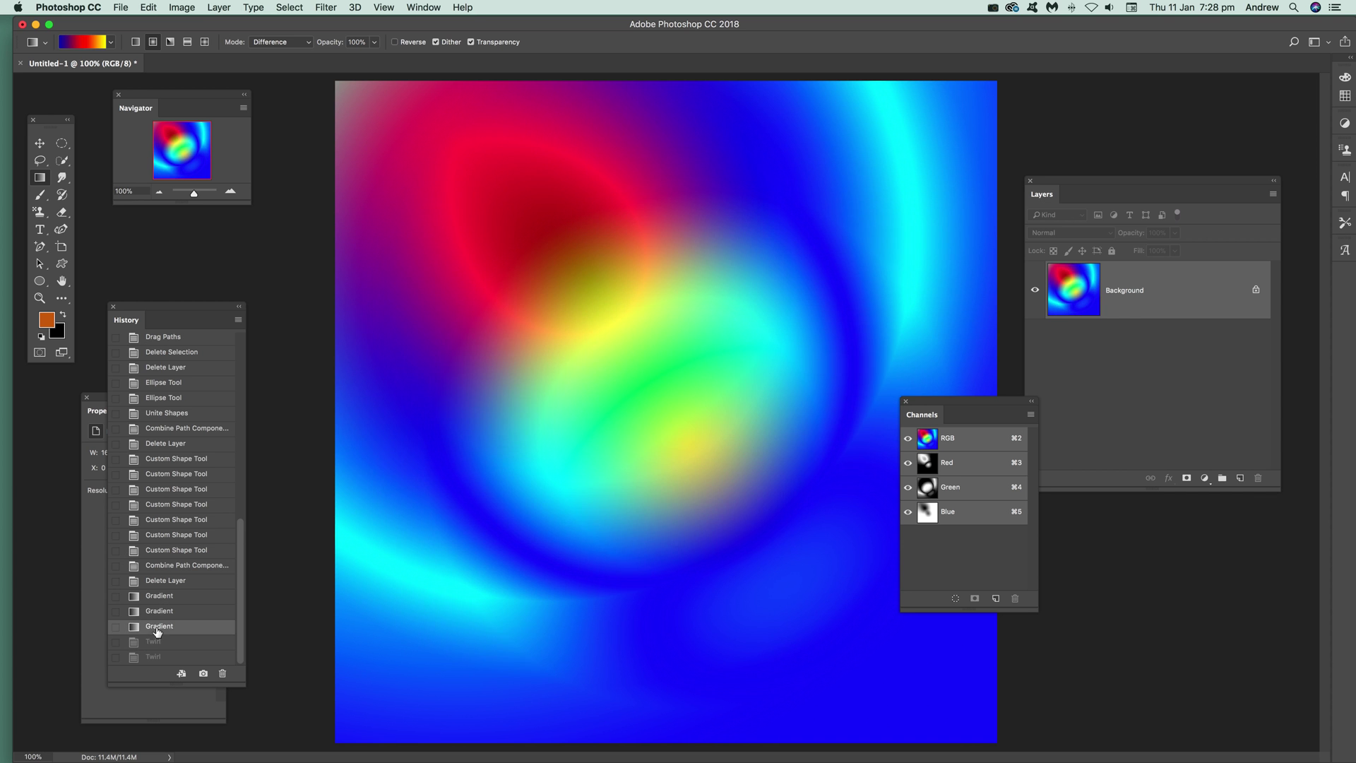
pyautogui.click(325, 7)
pyautogui.moveTo(386, 190)
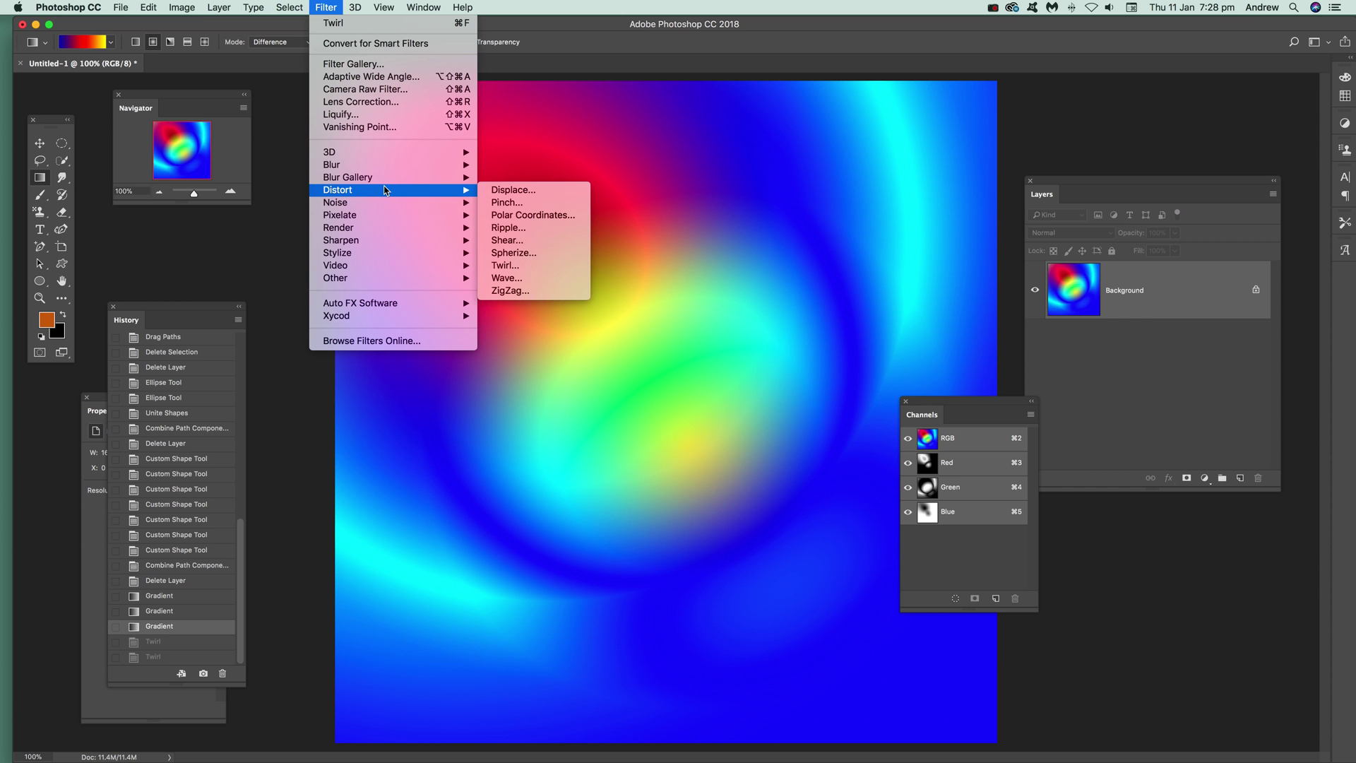
pyautogui.click(498, 267)
pyautogui.moveTo(745, 479); pyautogui.dragTo(858, 479)
pyautogui.click(955, 288)
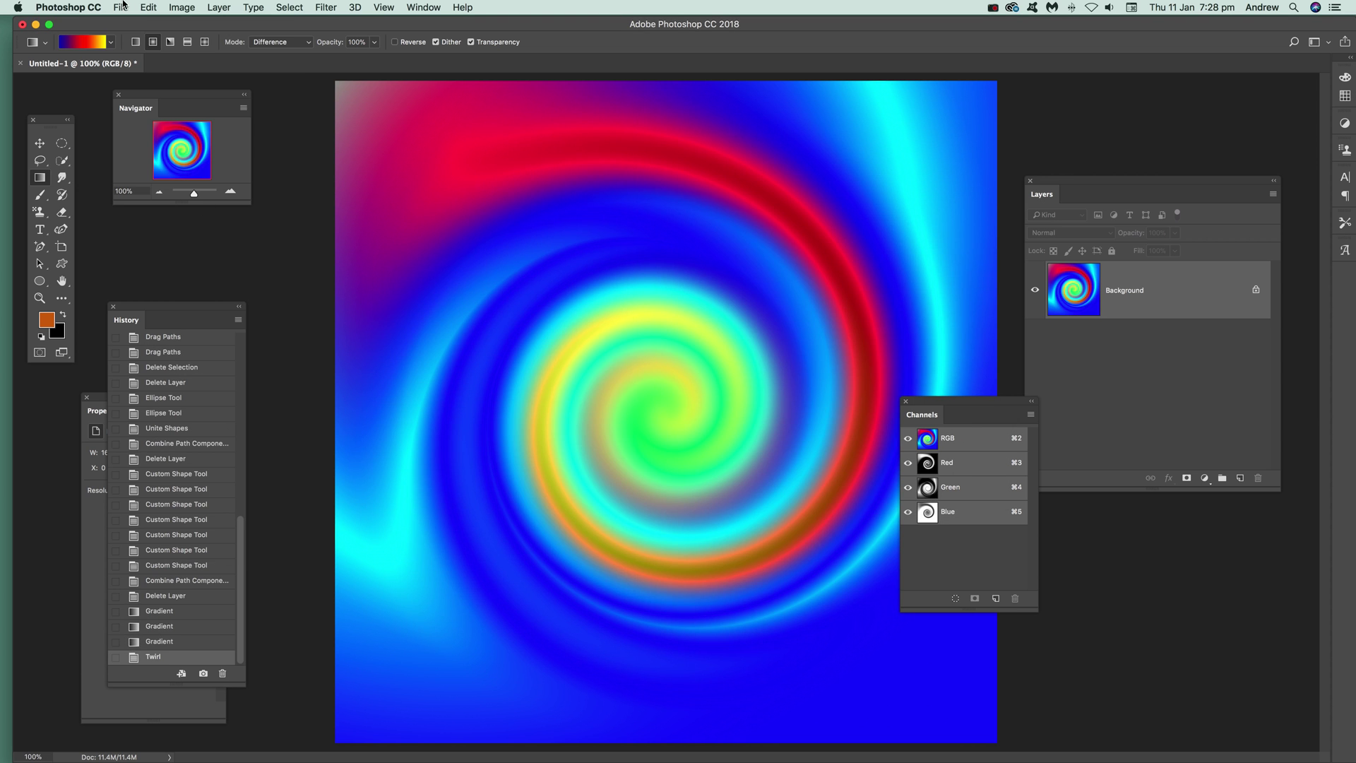
pyautogui.click(144, 7)
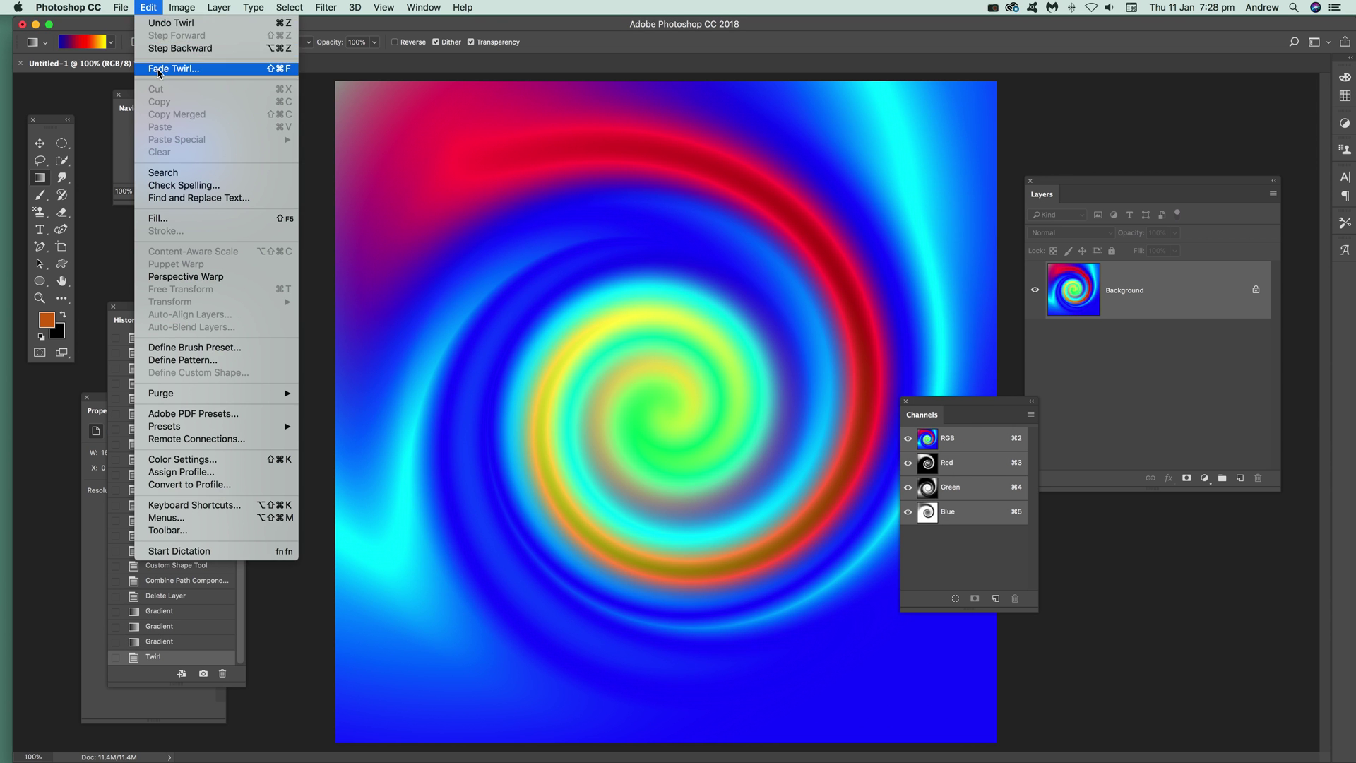
# Step: Fade the last twirl, setting opacity to 56% and trying Lighten mode
pyautogui.click(177, 69)
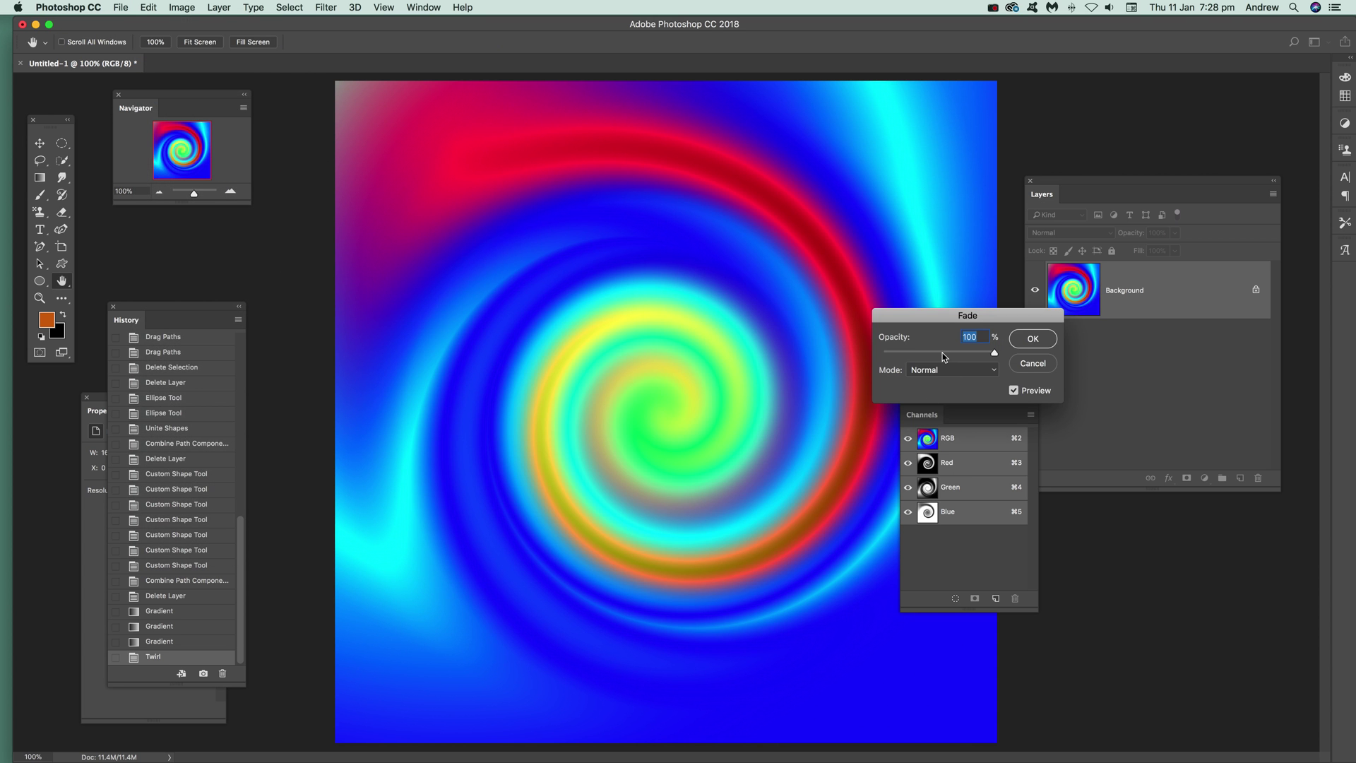
pyautogui.click(920, 353)
pyautogui.click(907, 354)
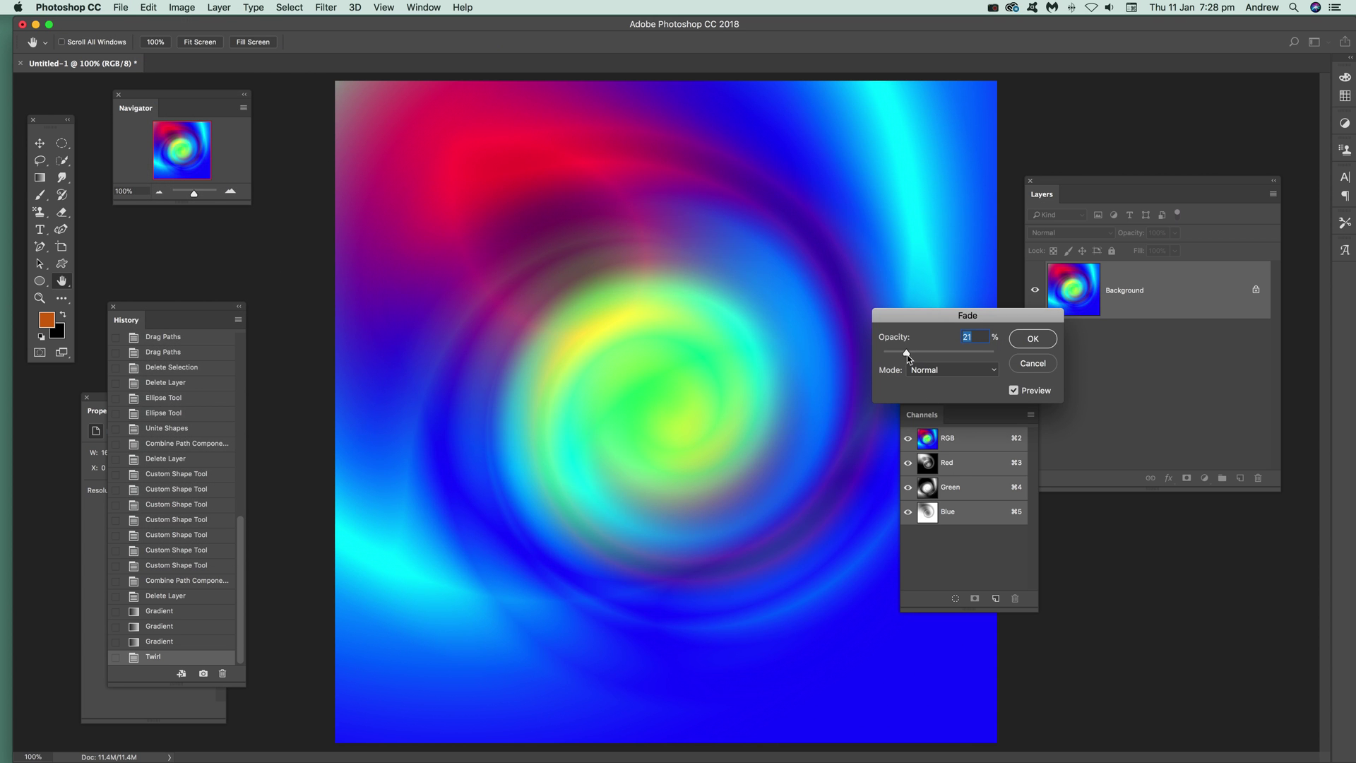
pyautogui.moveTo(940, 355); pyautogui.dragTo(945, 353)
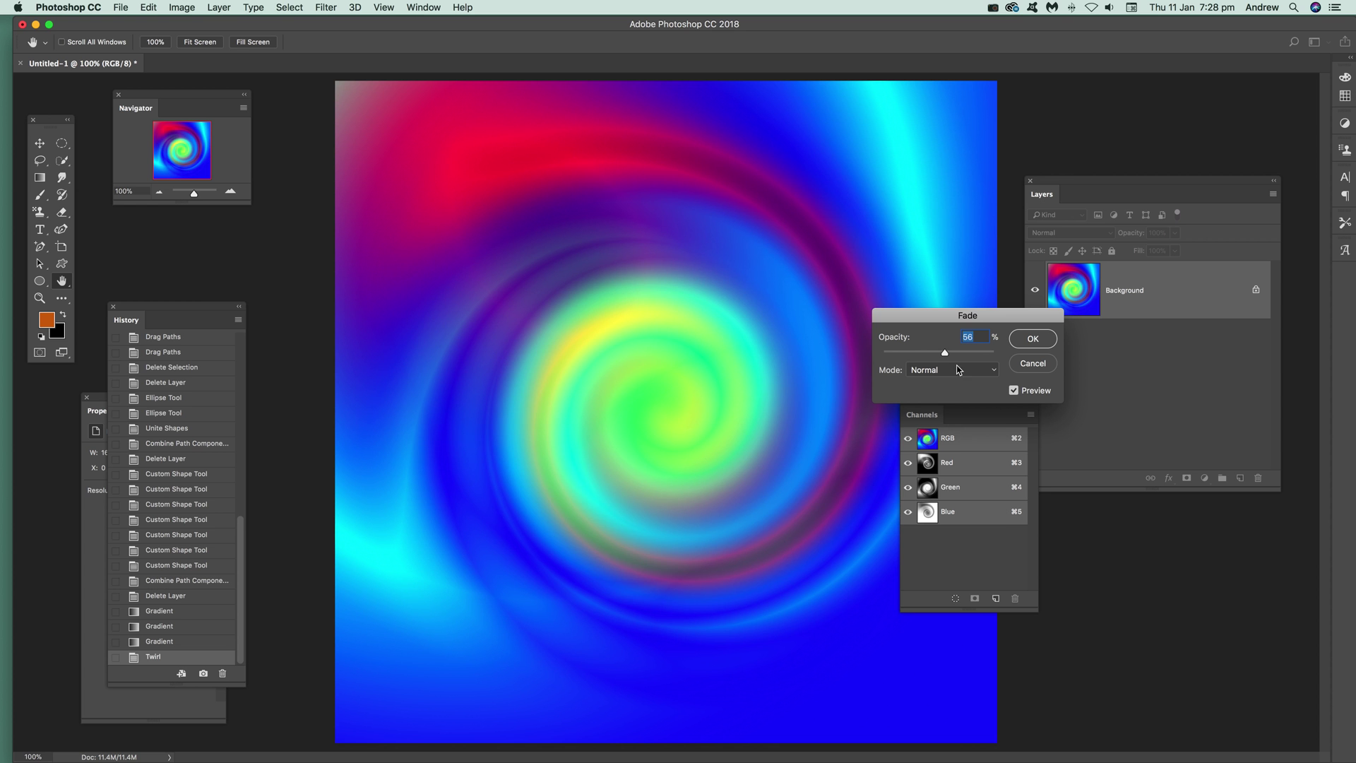
pyautogui.click(950, 370)
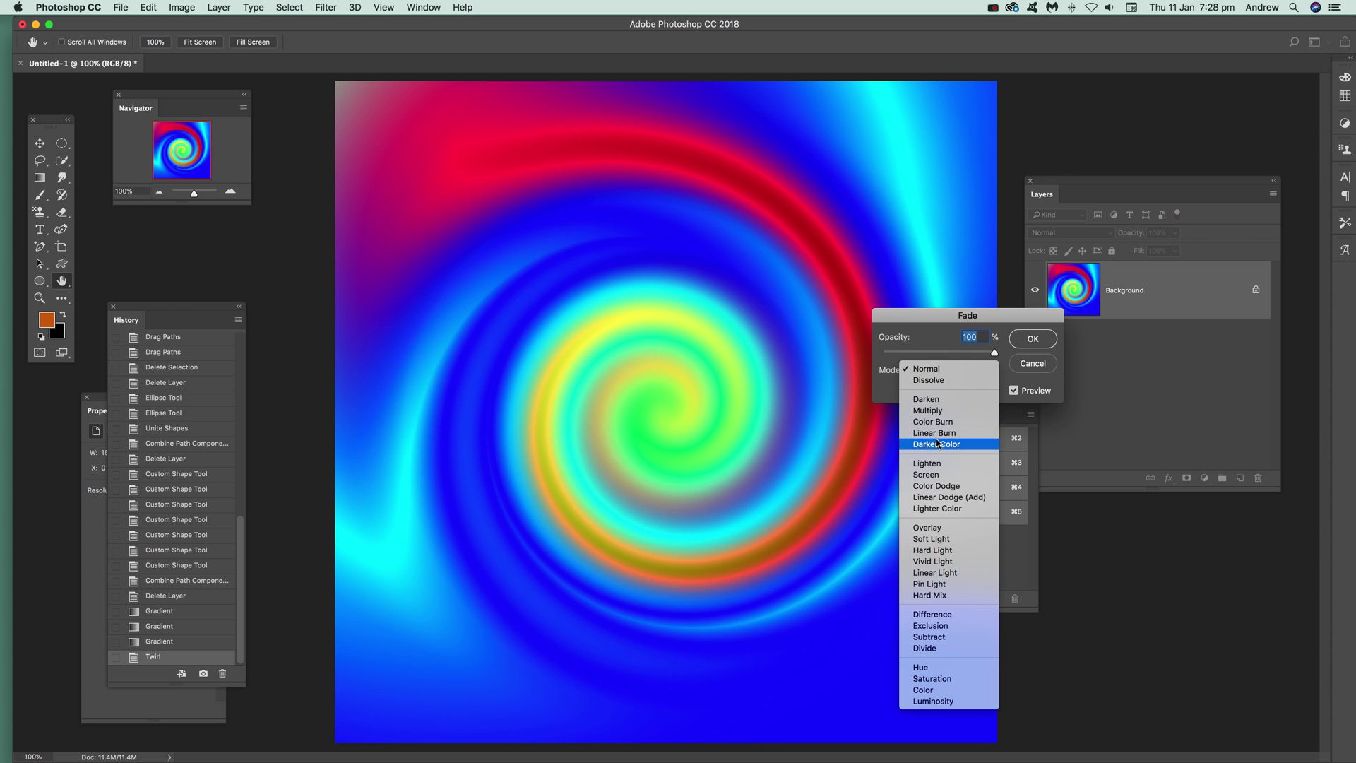
pyautogui.click(936, 464)
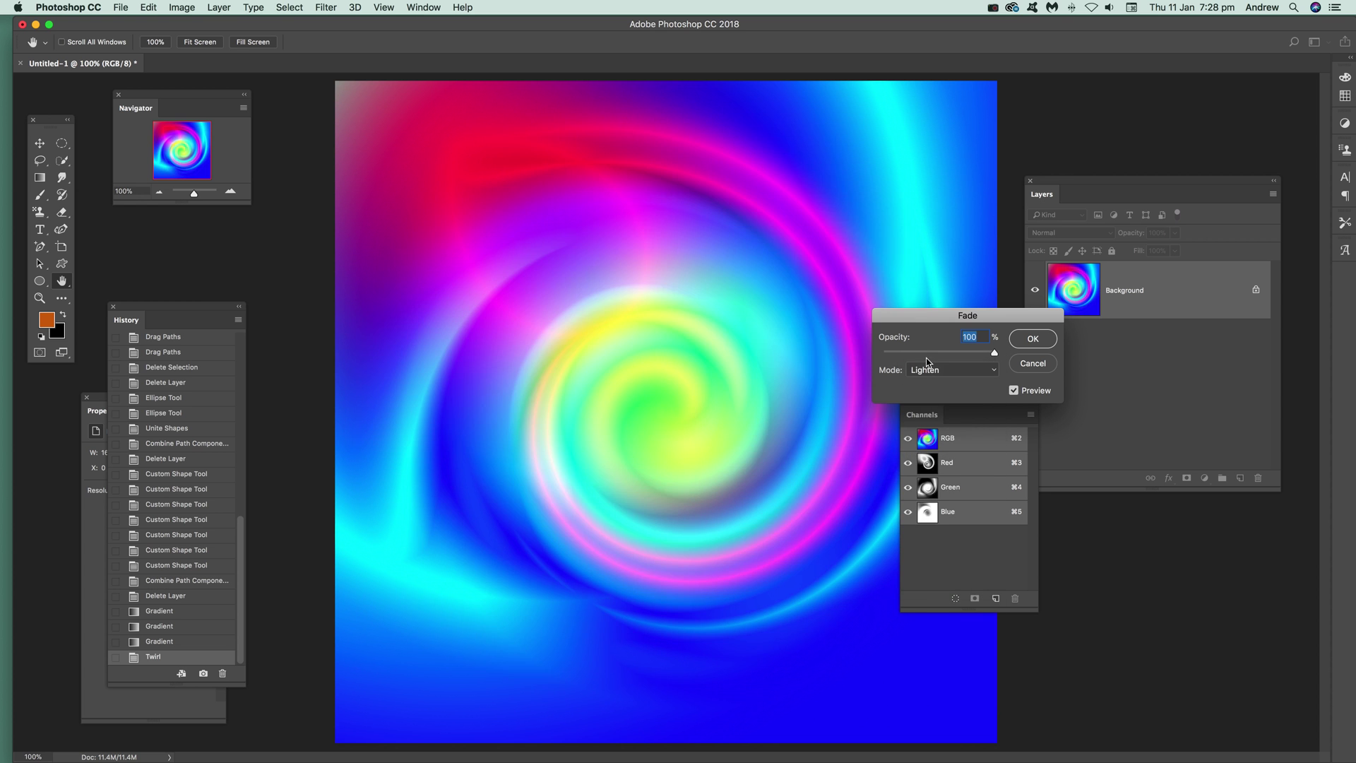
# Step: Try Linear Light, apply the fade in Difference mode, then revert to the untwirled gradient
pyautogui.click(932, 379)
pyautogui.click(936, 477)
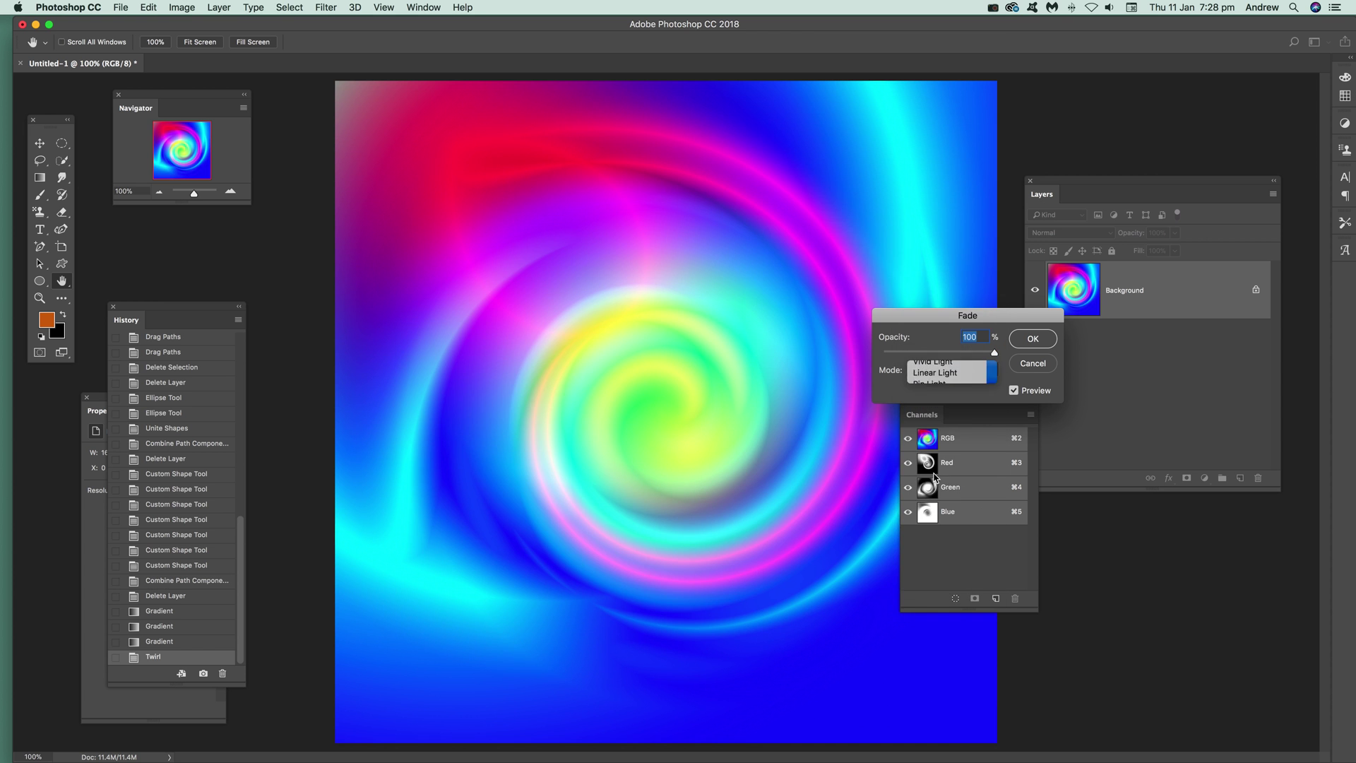
pyautogui.click(932, 377)
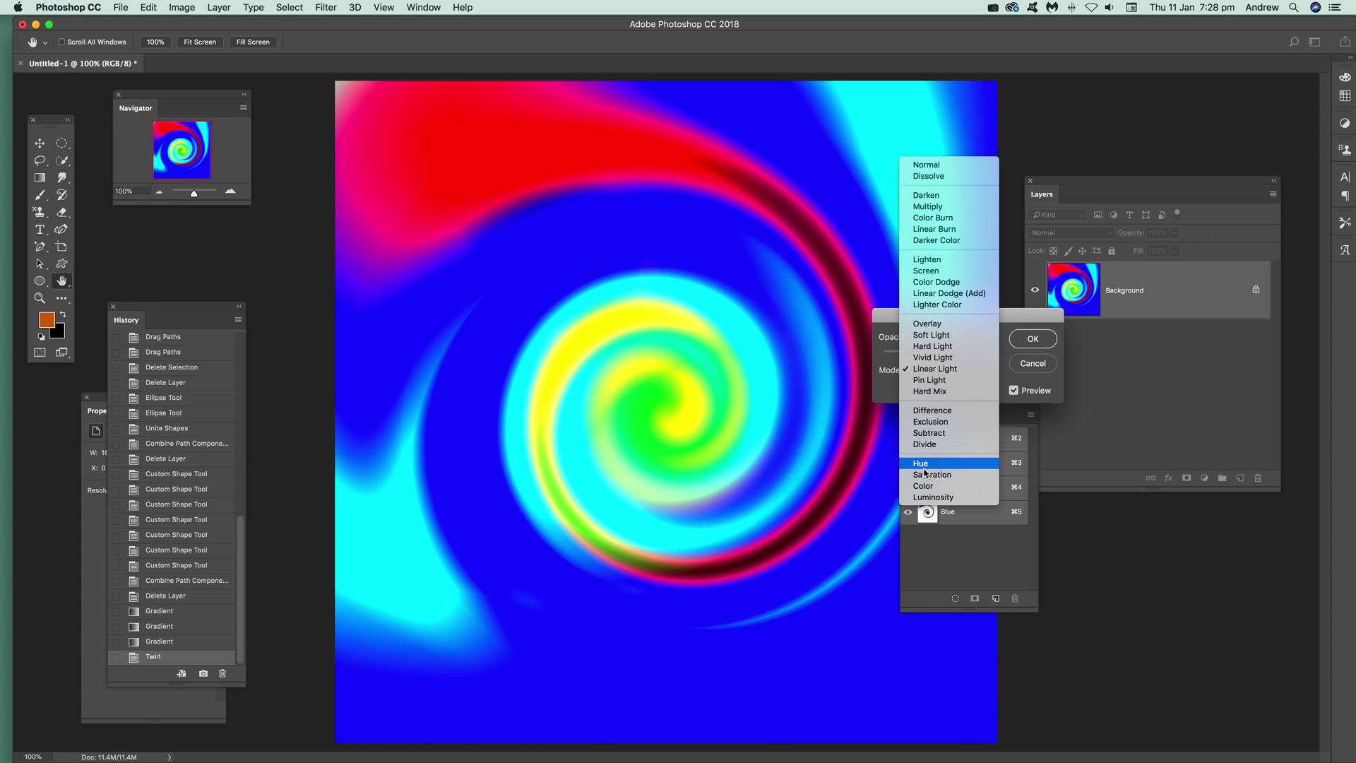
pyautogui.click(932, 394)
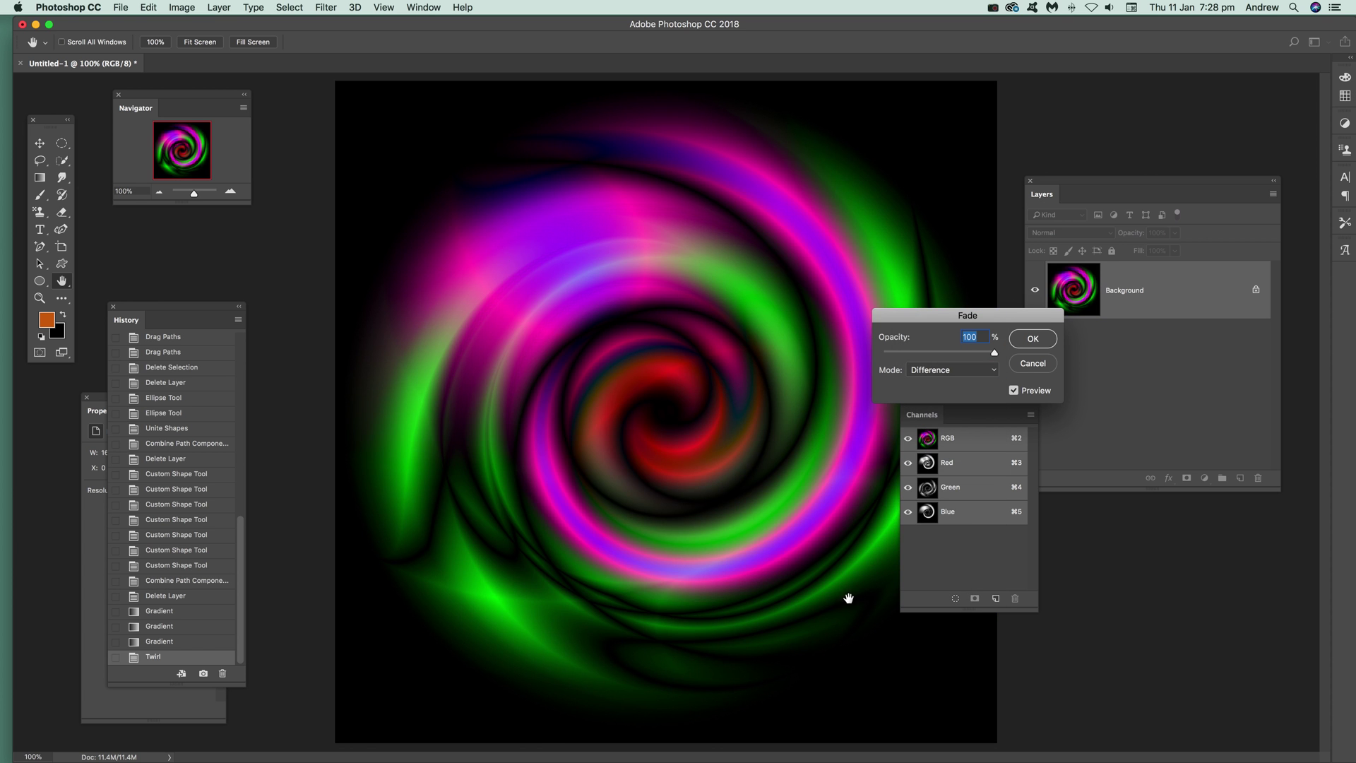
pyautogui.click(1032, 339)
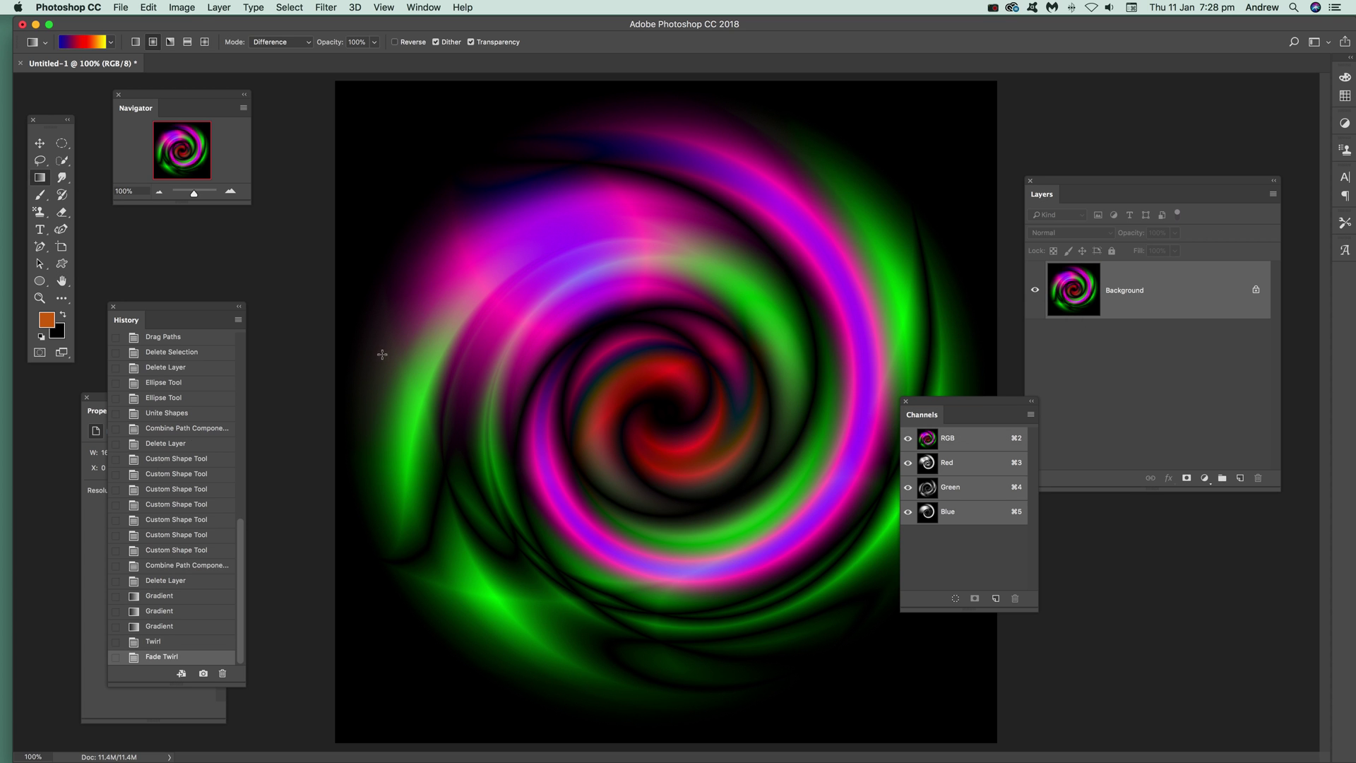
pyautogui.click(160, 627)
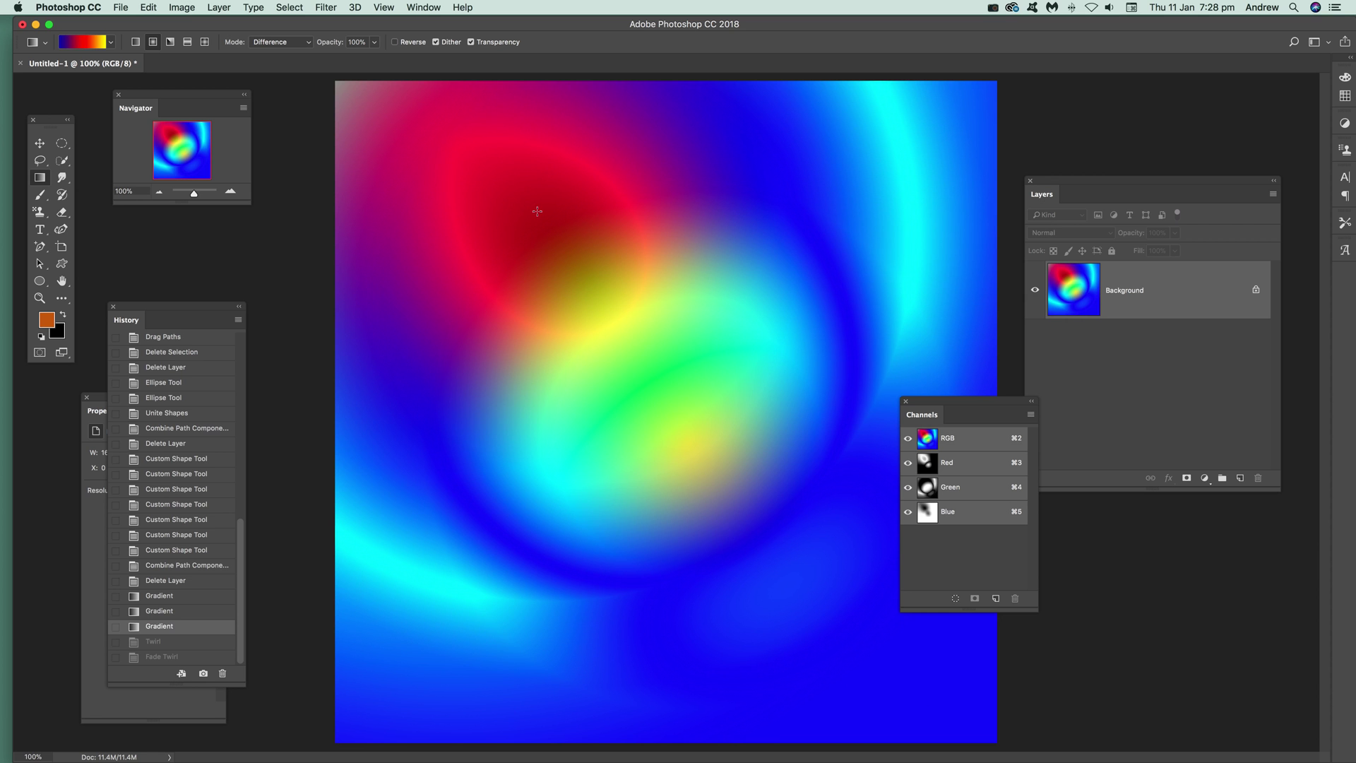
# Step: Draw an elliptical selection in the upper-left canvas and twirl inside it
pyautogui.click(62, 142)
pyautogui.moveTo(353, 106); pyautogui.dragTo(696, 464)
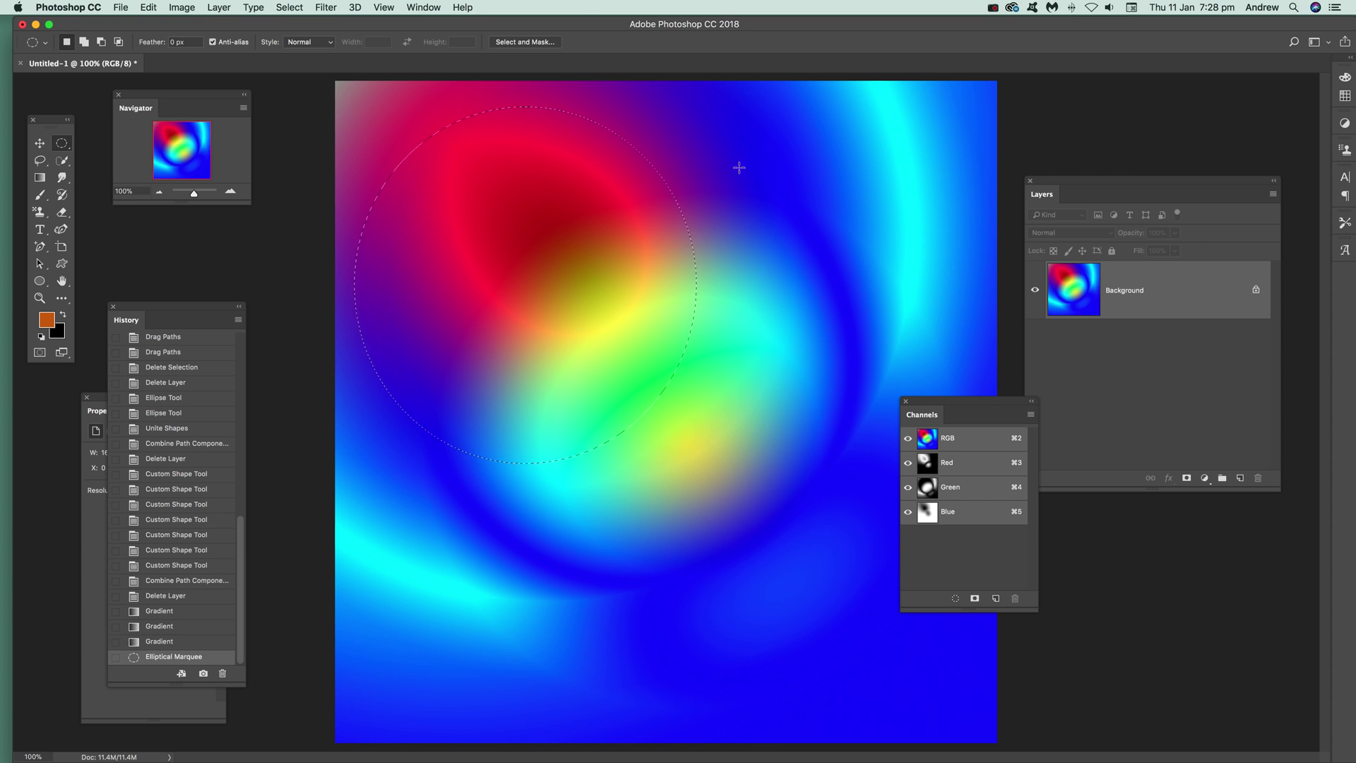
pyautogui.click(323, 8)
pyautogui.moveTo(350, 192)
pyautogui.click(505, 265)
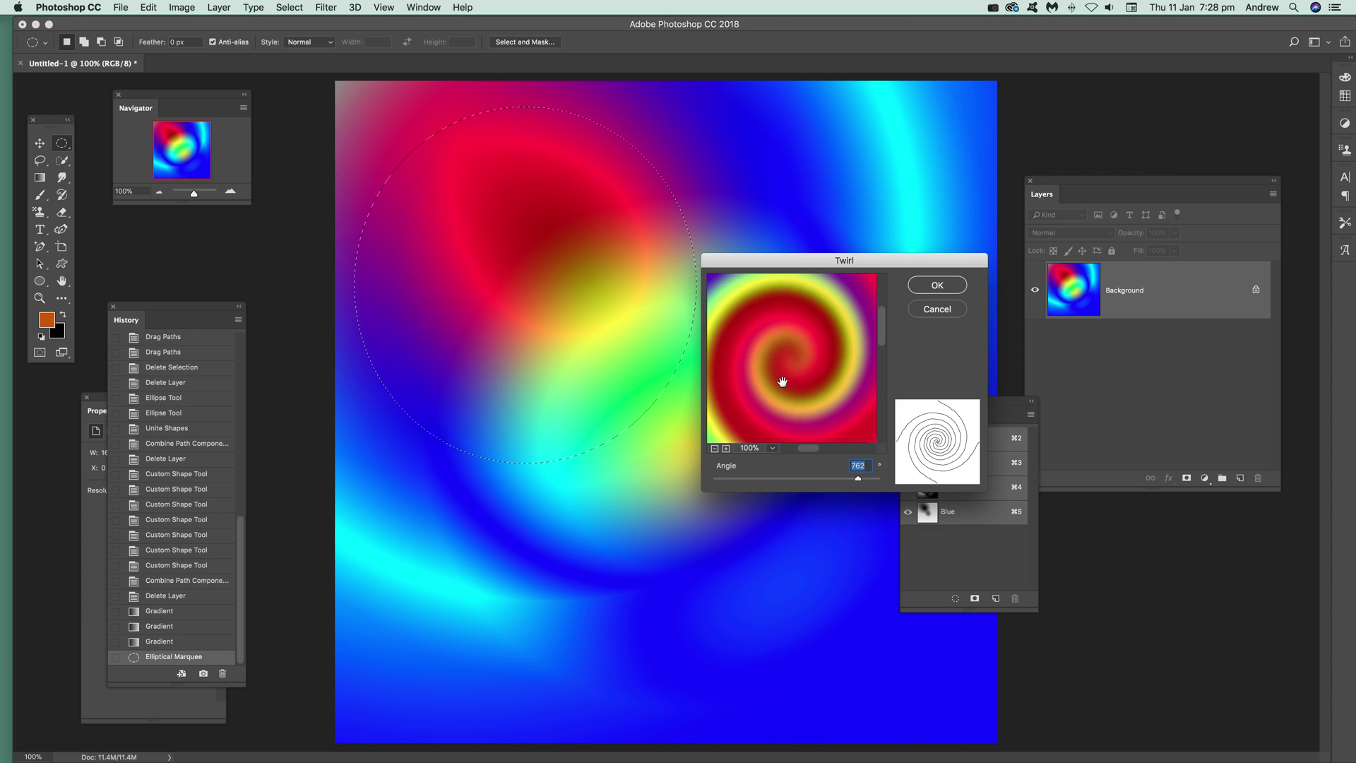
pyautogui.click(936, 285)
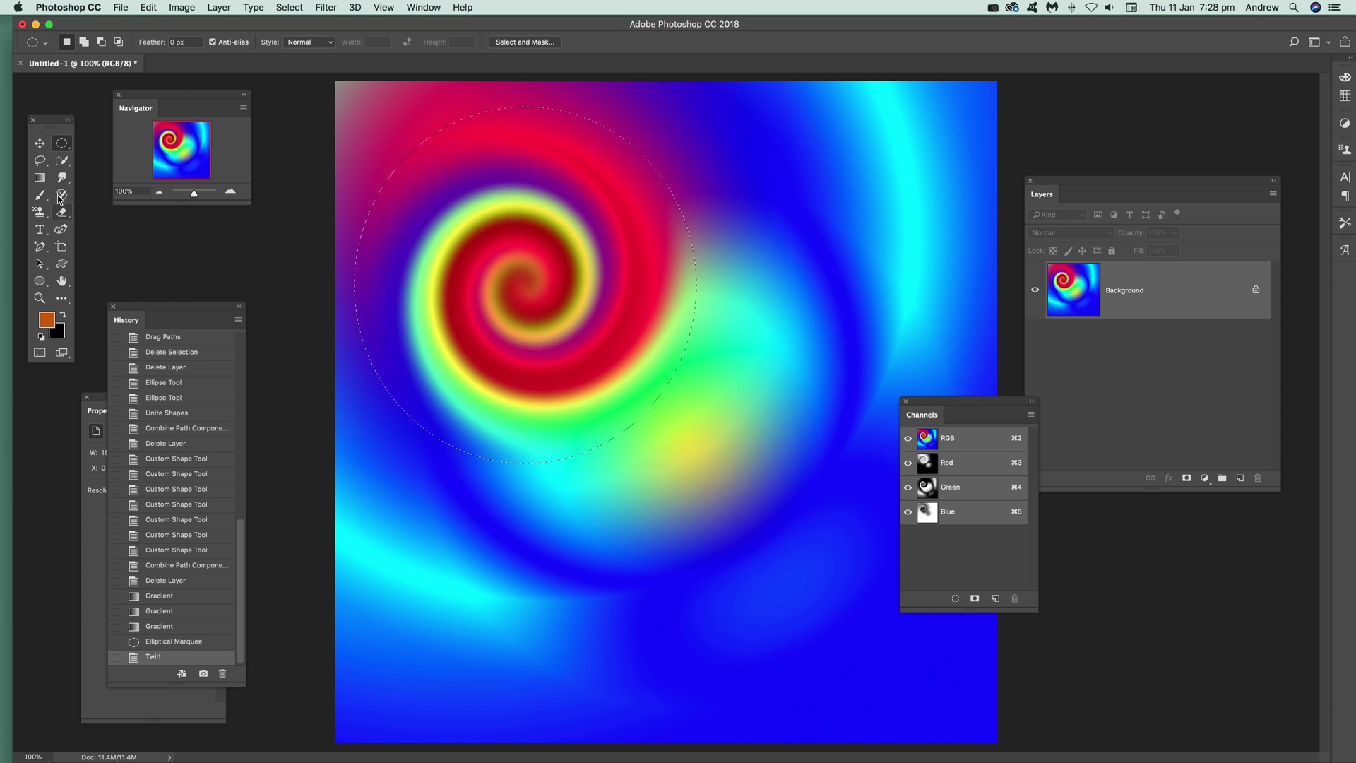
# Step: Repeat the twirl inside a larger lower circle and an upper-right circle
pyautogui.moveTo(346, 363); pyautogui.dragTo(672, 693)
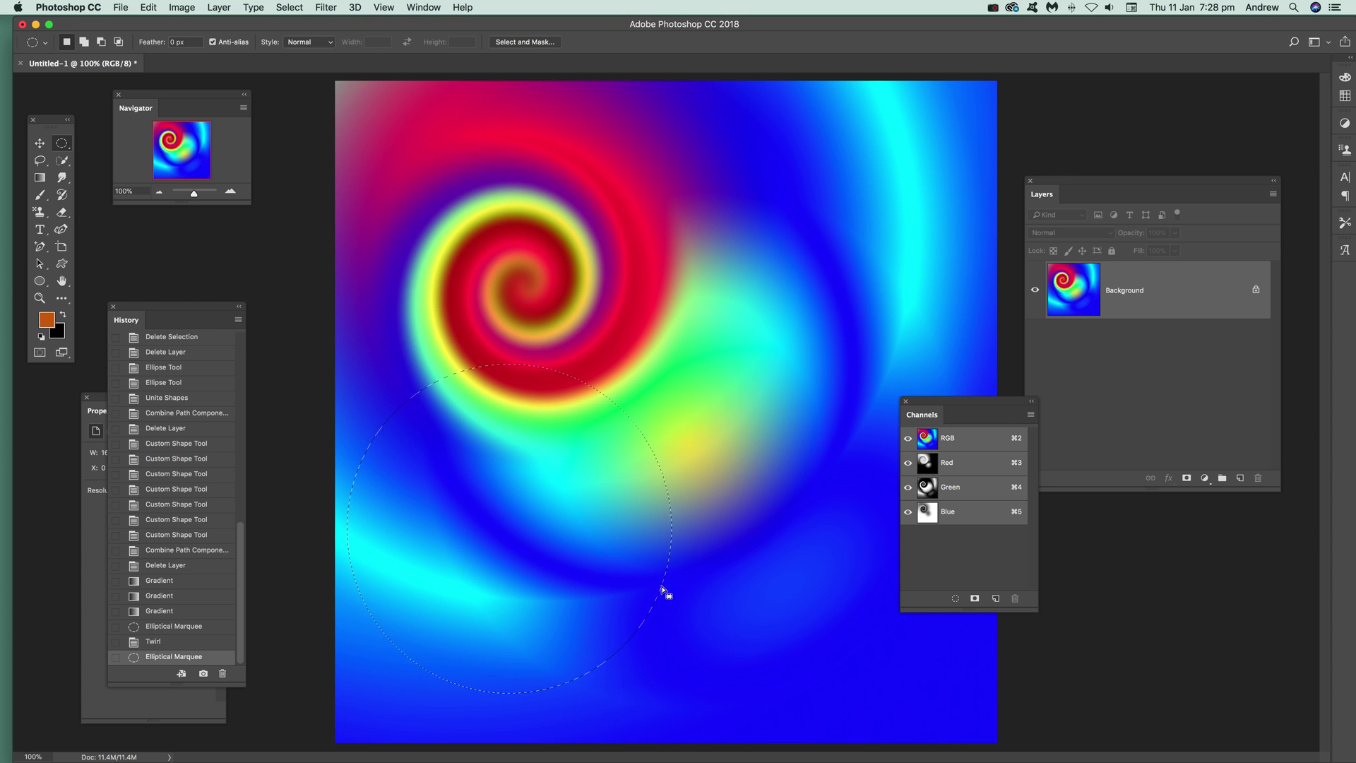
pyautogui.click(327, 8)
pyautogui.click(326, 23)
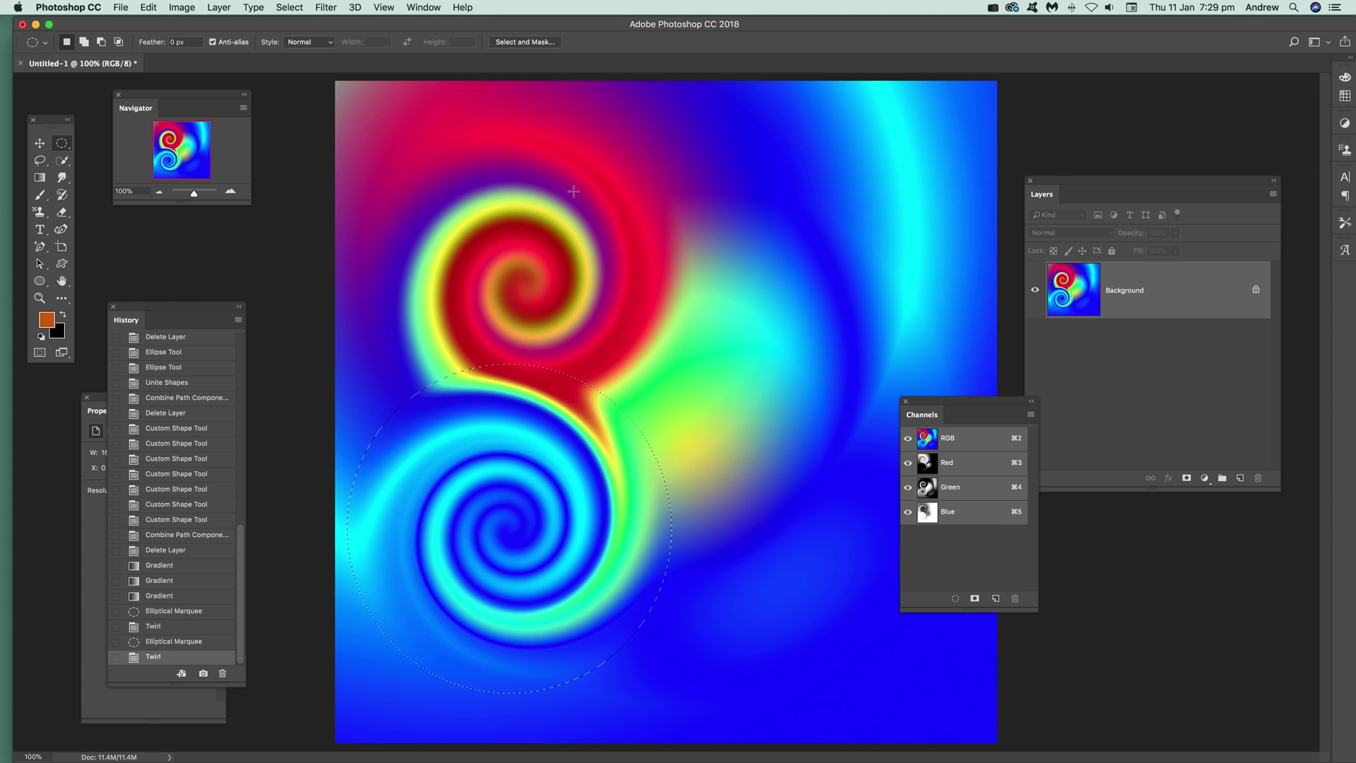
pyautogui.moveTo(619, 109); pyautogui.dragTo(929, 428)
pyautogui.click(327, 8)
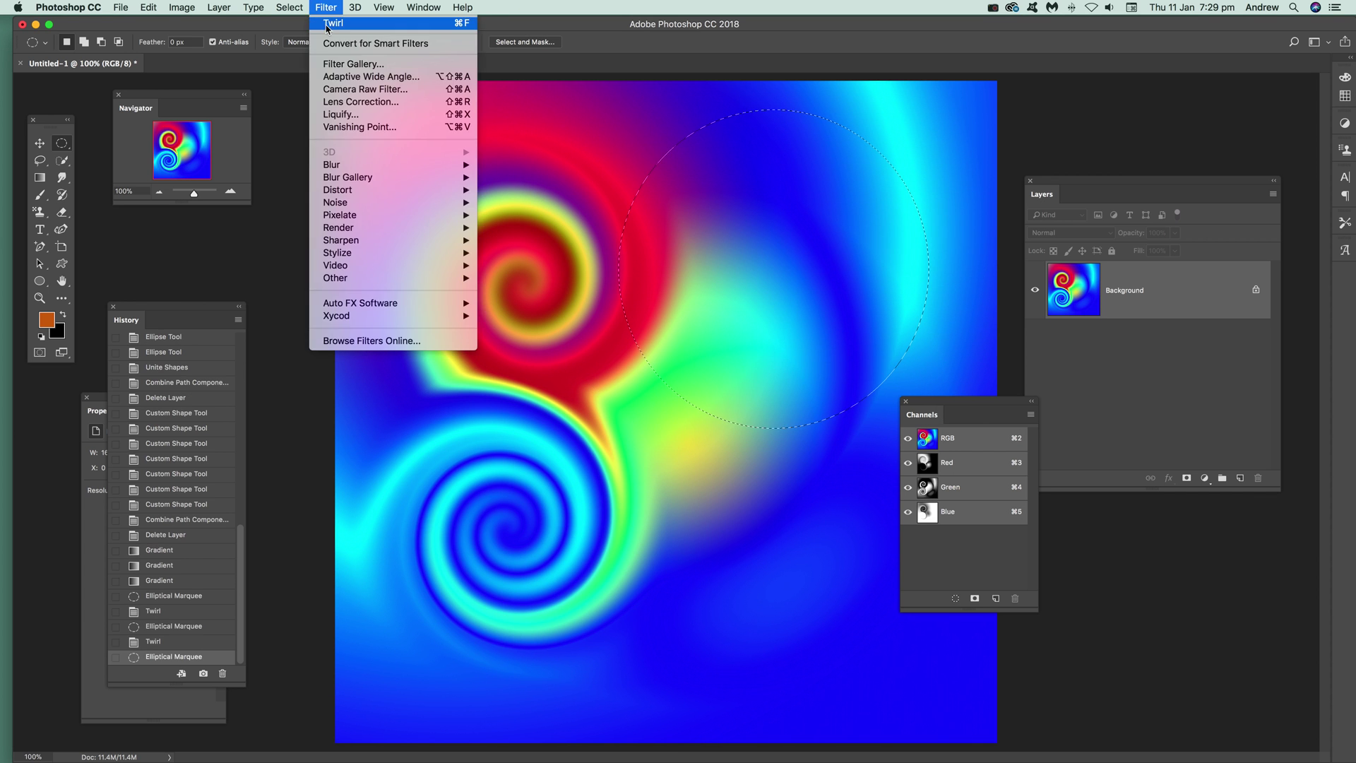
pyautogui.click(327, 25)
# Step: Twirl a lower-centre circle as well, then deselect everything
pyautogui.moveTo(538, 302); pyautogui.dragTo(817, 588)
pyautogui.click(326, 8)
pyautogui.click(327, 25)
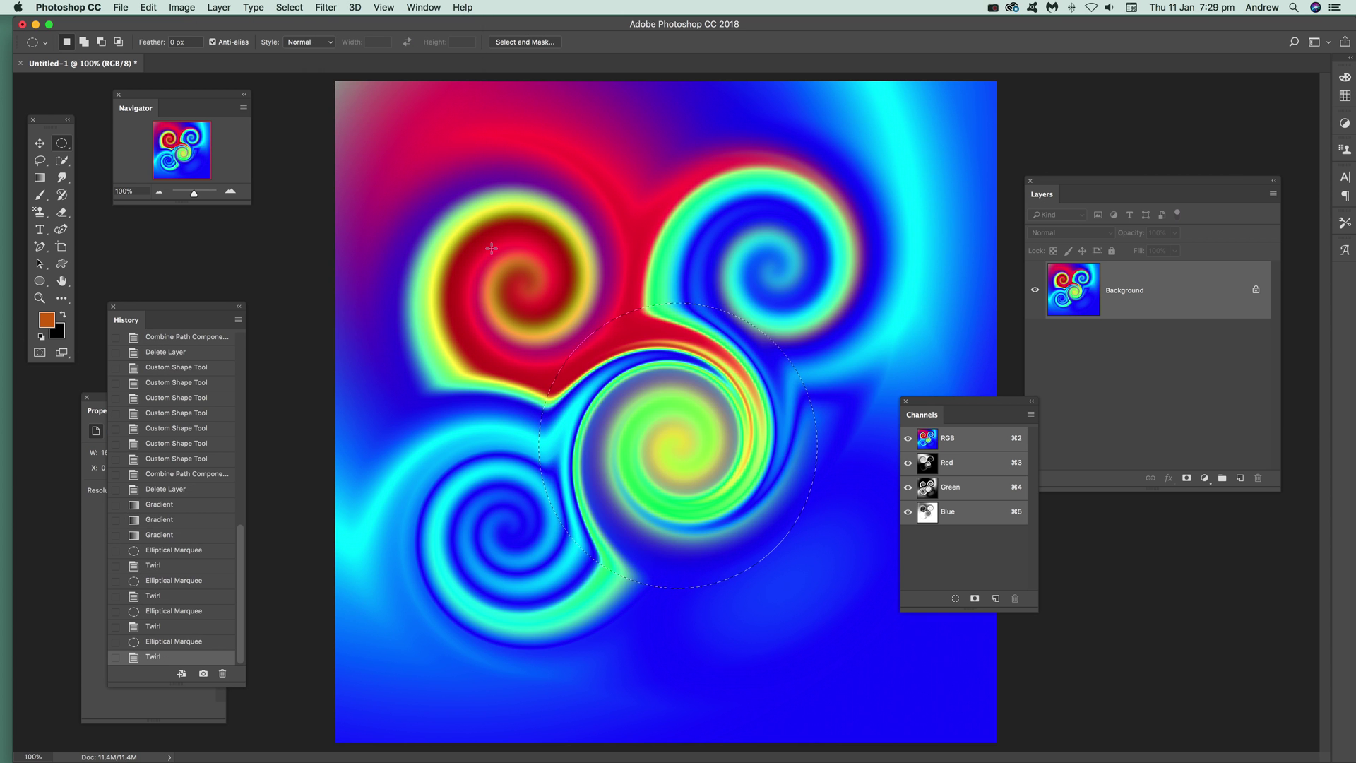
pyautogui.click(289, 8)
pyautogui.click(304, 36)
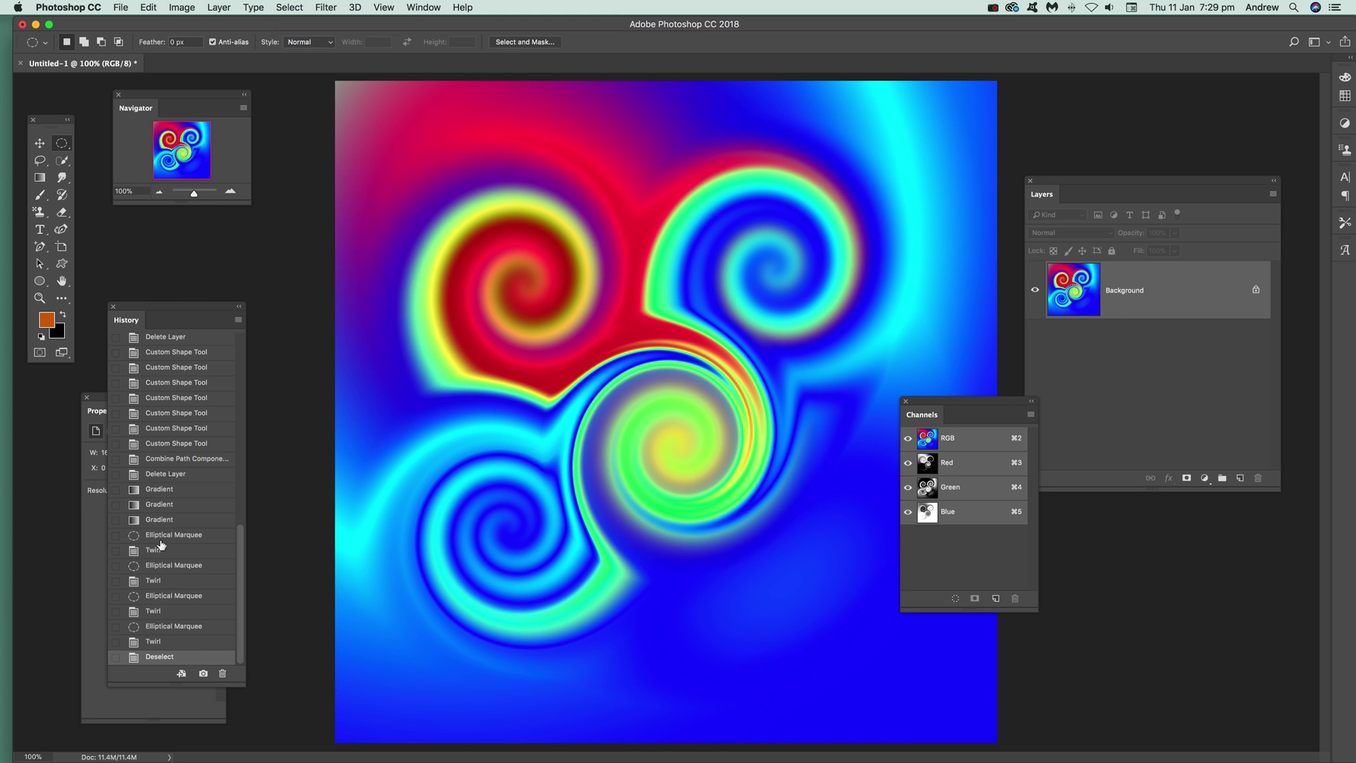
# Step: Revert to the untwirled gradient and apply a Twirl to the whole canvas
pyautogui.click(159, 520)
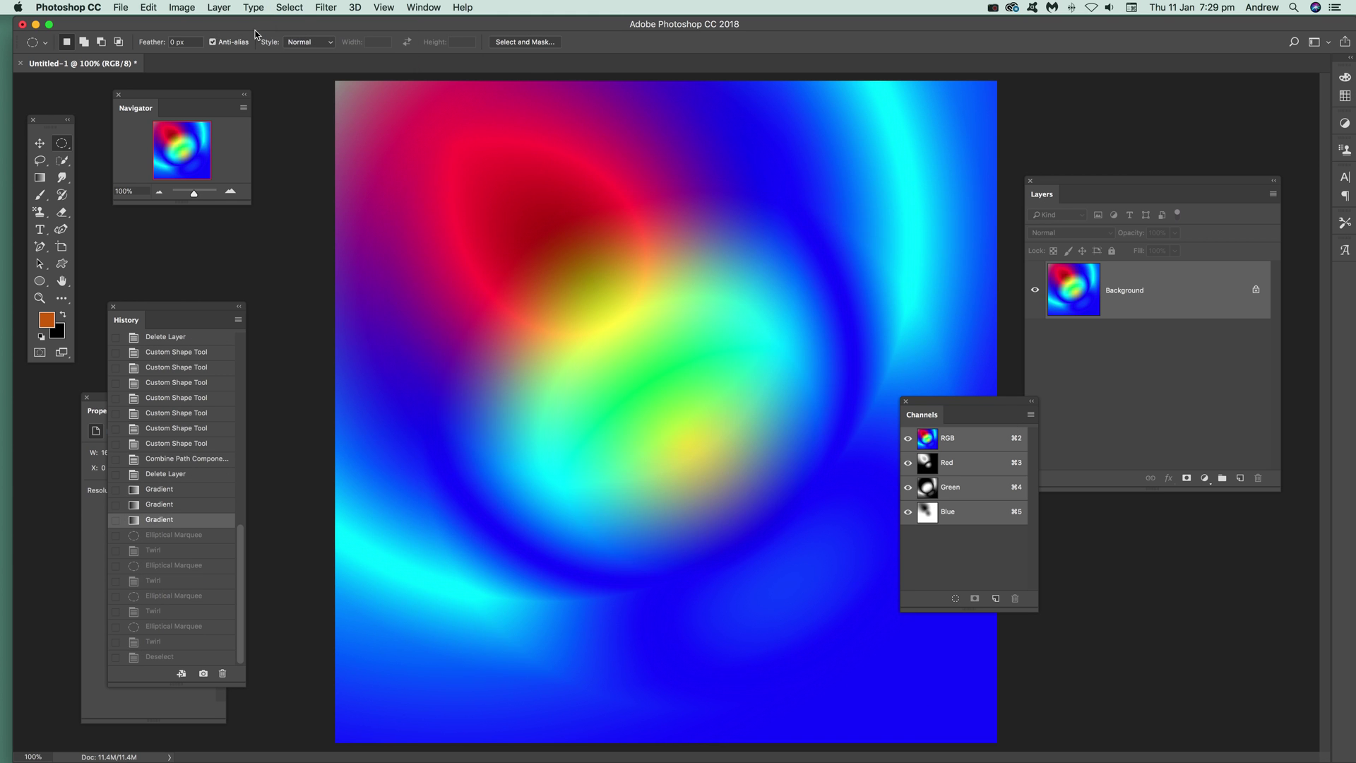
pyautogui.click(325, 7)
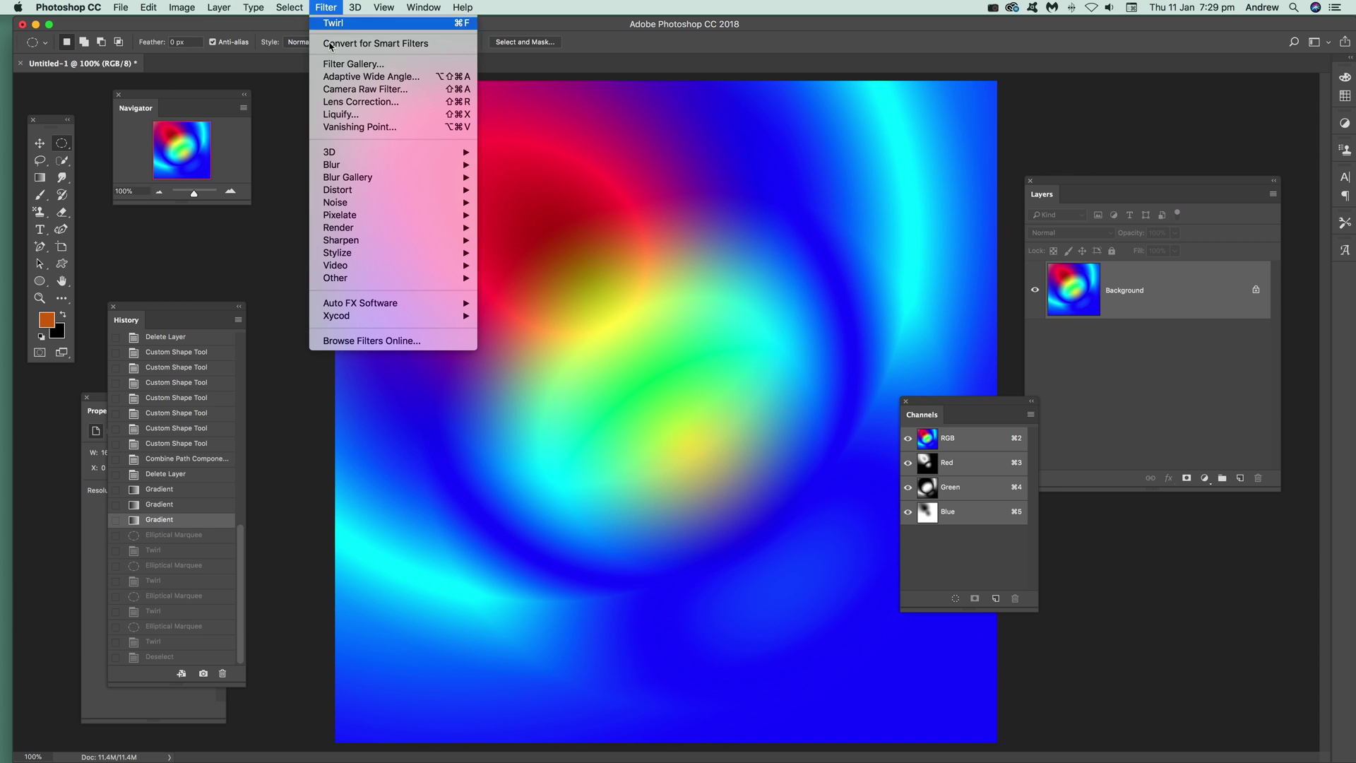
pyautogui.moveTo(353, 190)
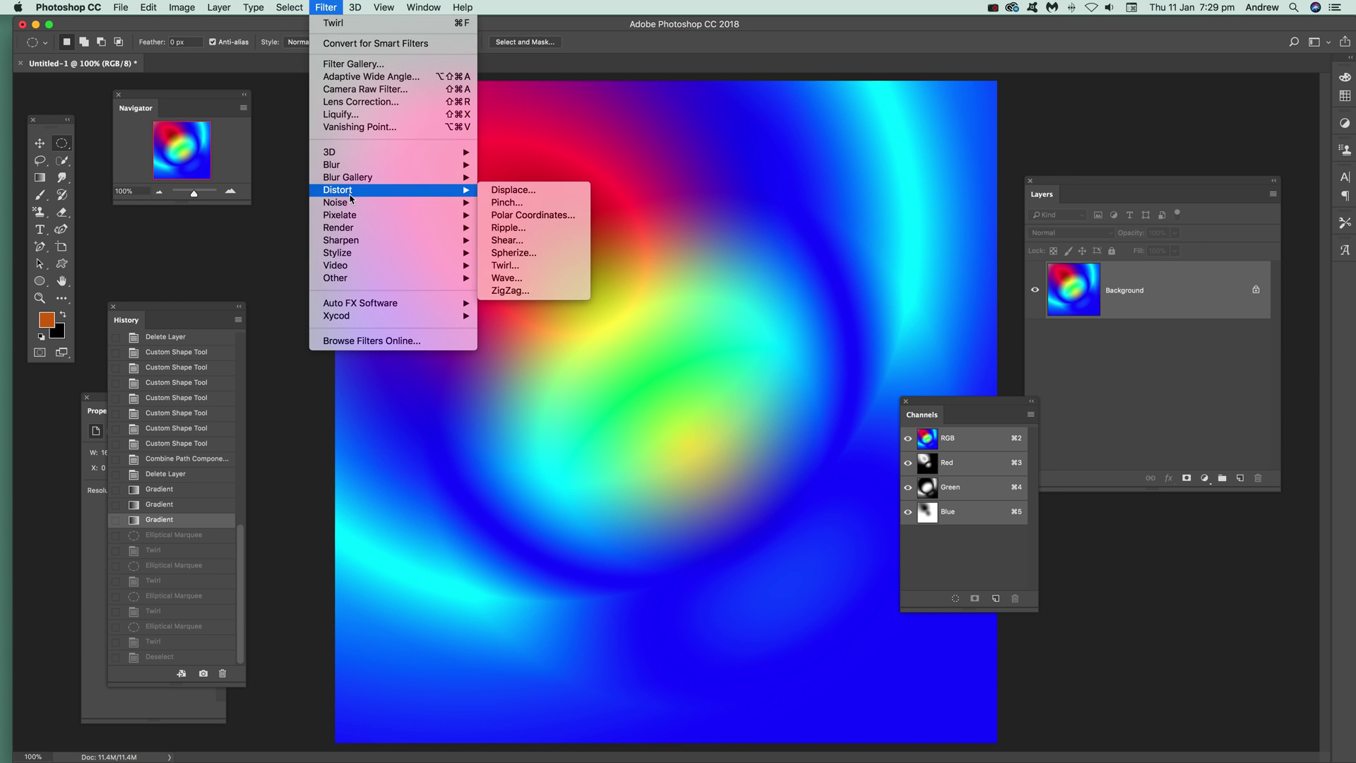
pyautogui.click(517, 267)
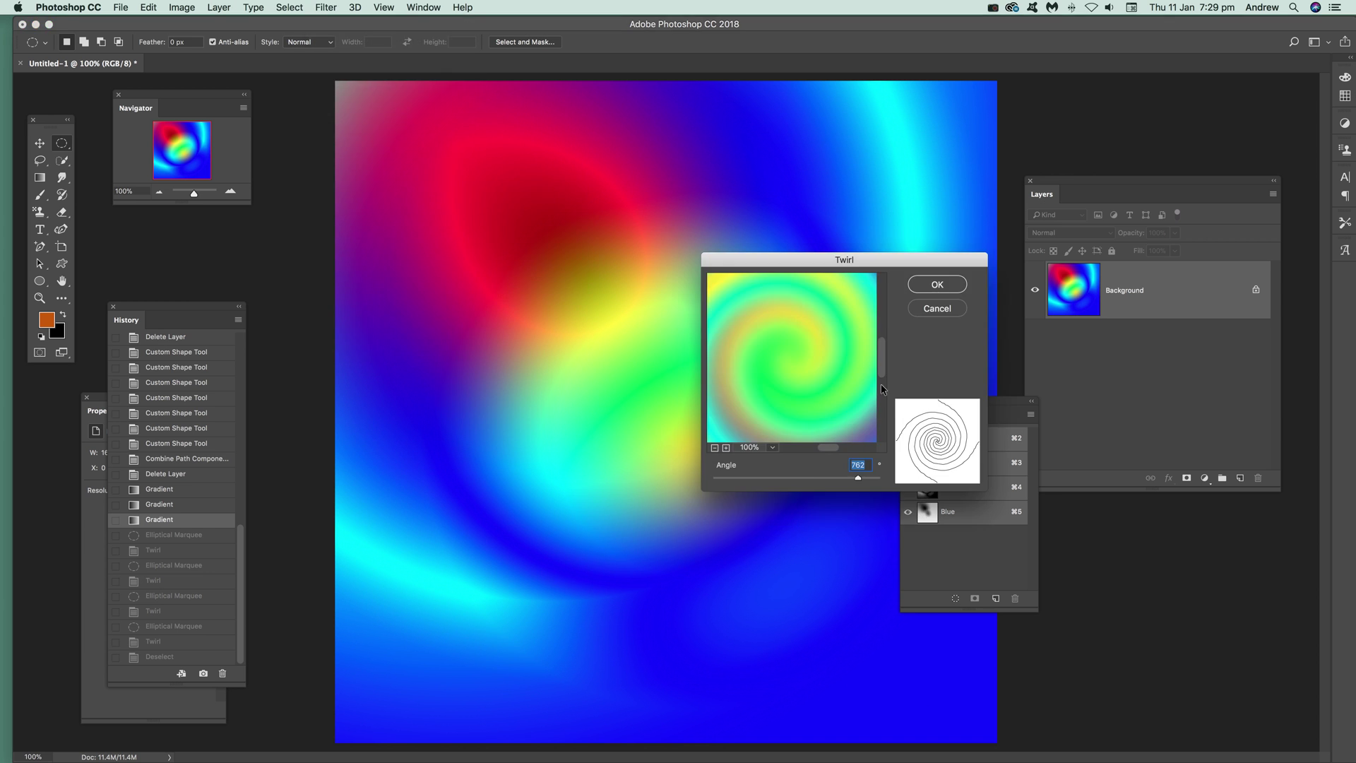
pyautogui.click(935, 285)
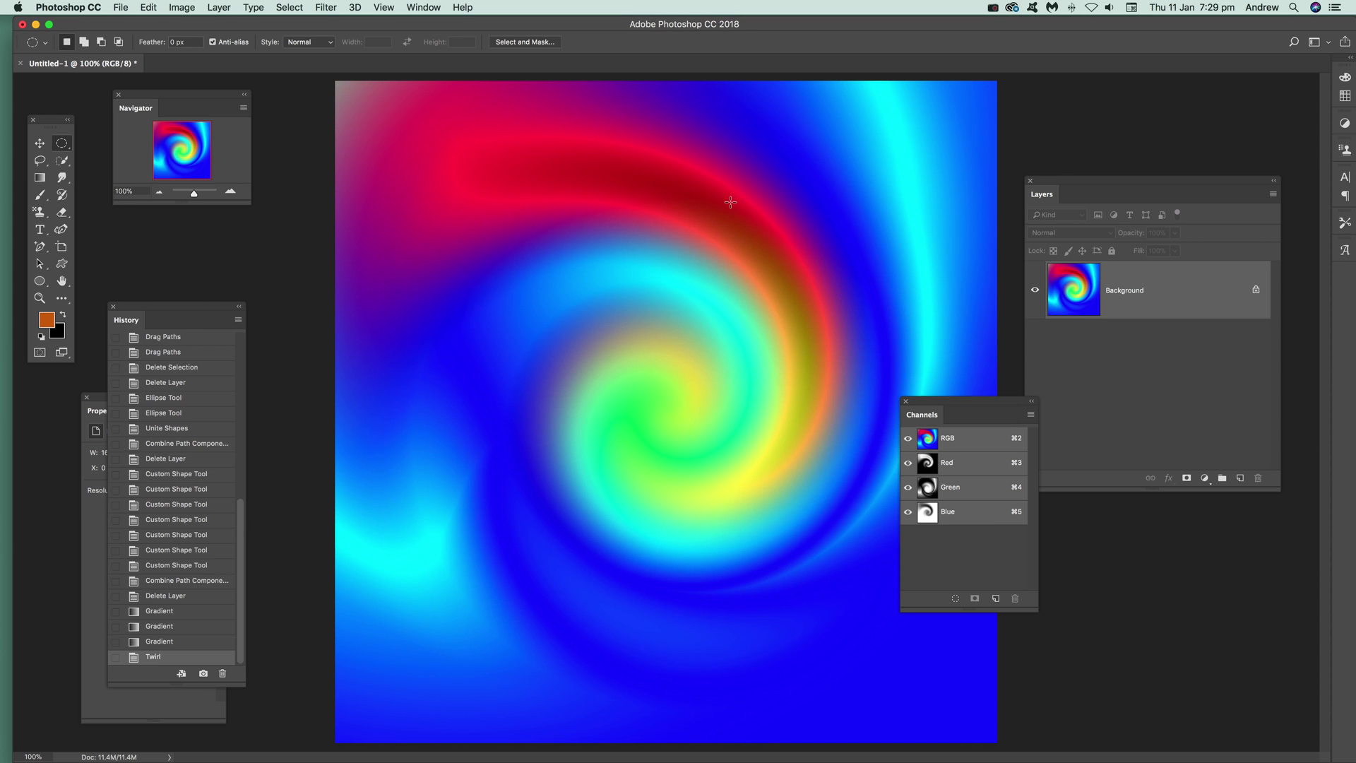
# Step: Apply Spherize on top of the twirled canvas
pyautogui.click(324, 7)
pyautogui.moveTo(351, 228)
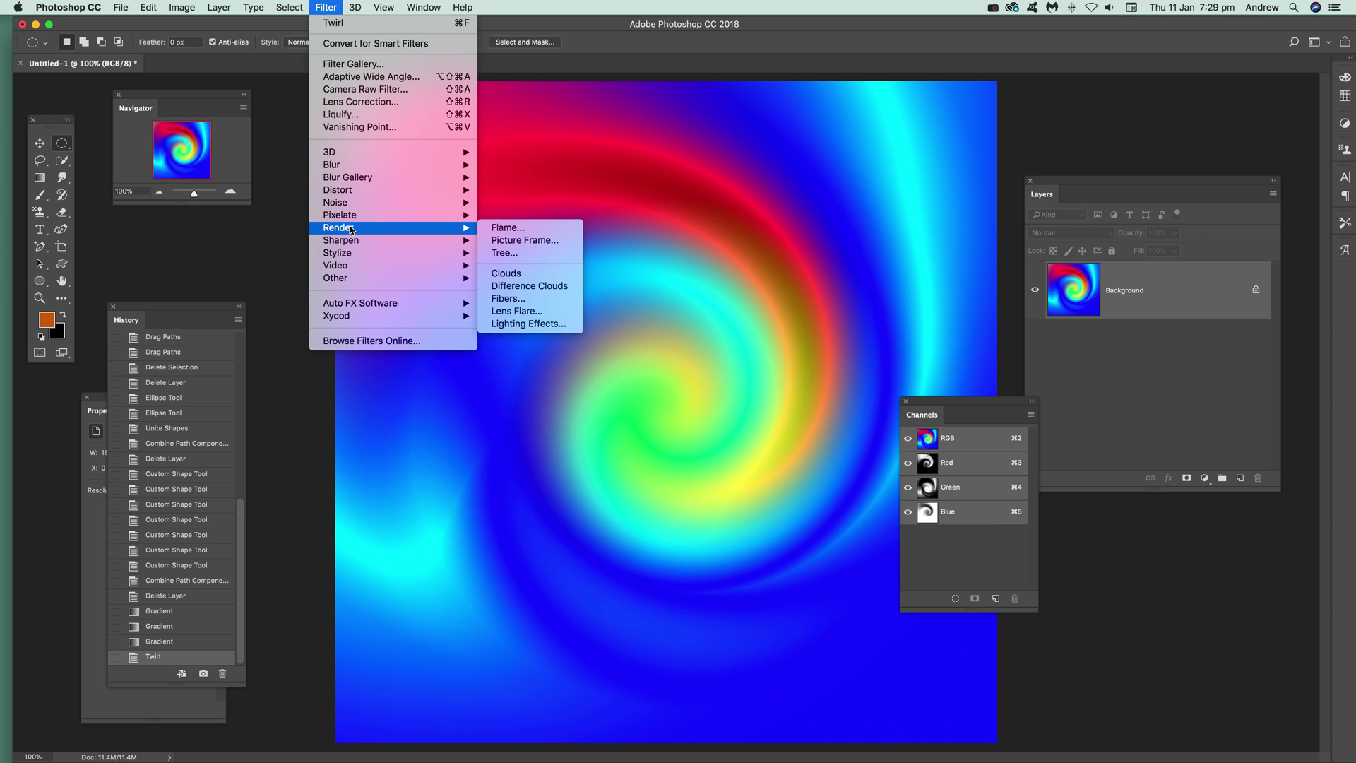
pyautogui.moveTo(354, 188)
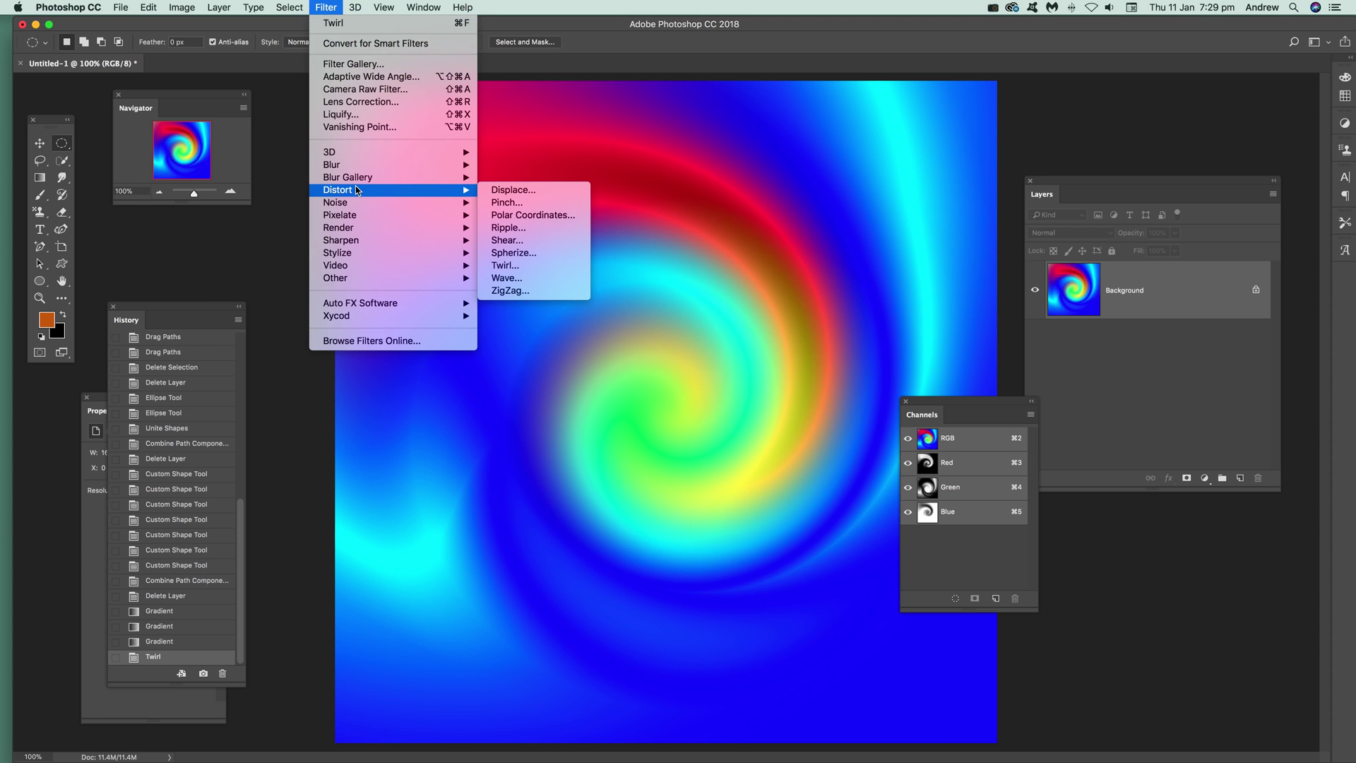
pyautogui.click(541, 254)
pyautogui.click(940, 243)
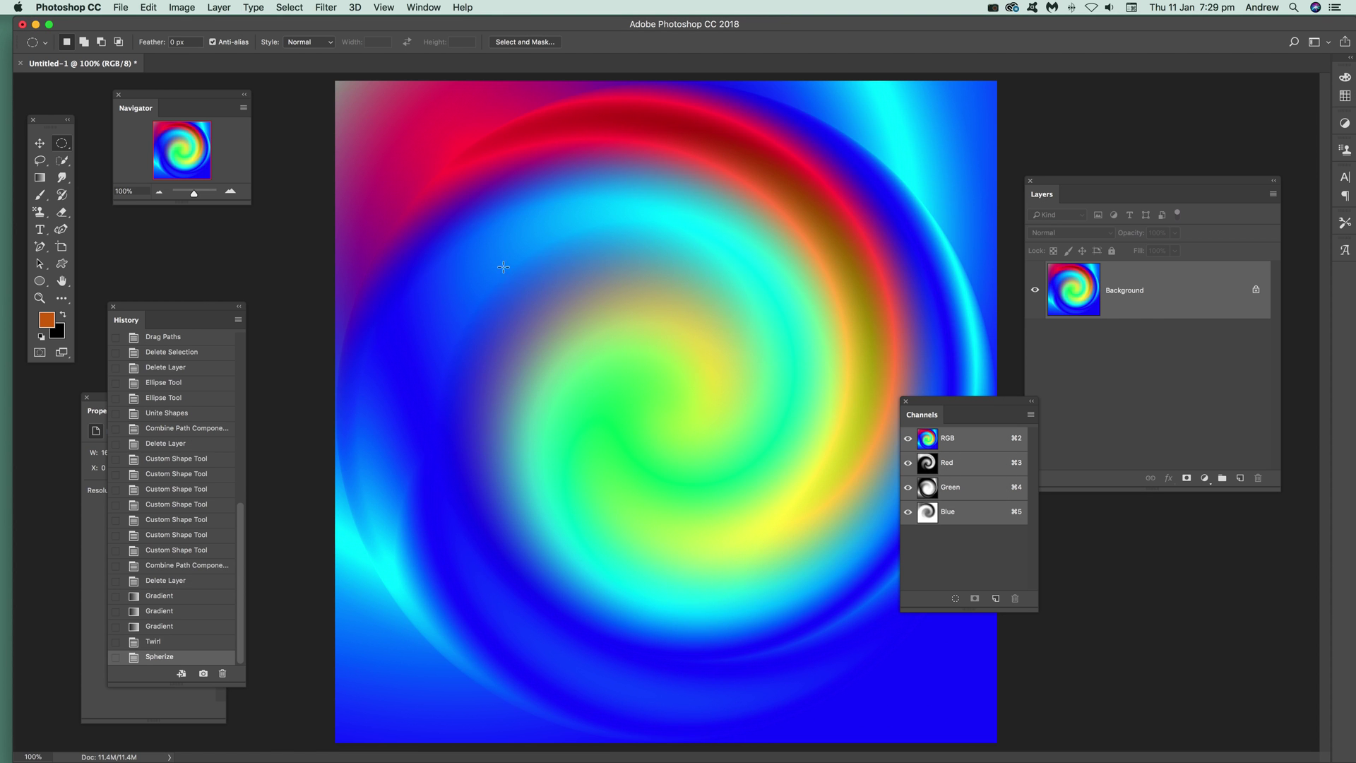
# Step: Add a second Twirl at -770° to tighten the spiral
pyautogui.click(329, 8)
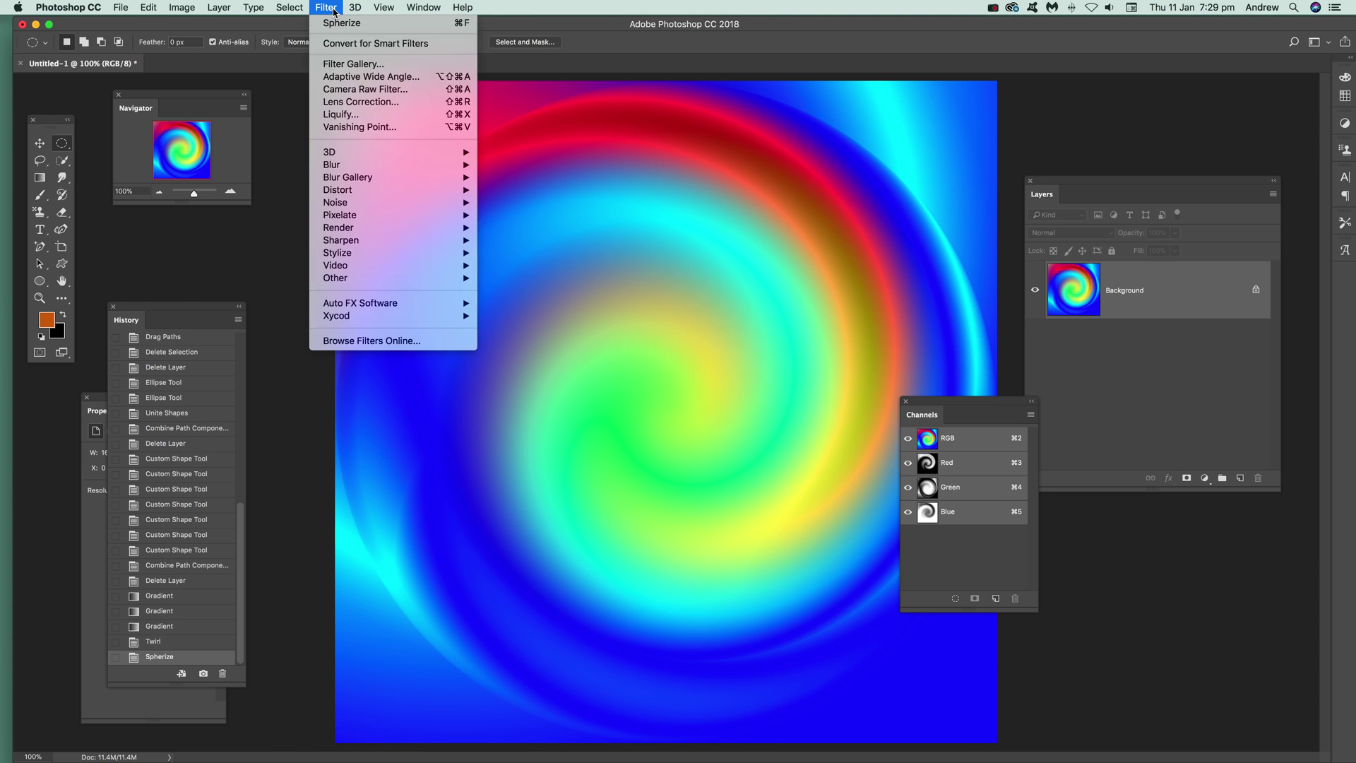
pyautogui.moveTo(342, 192)
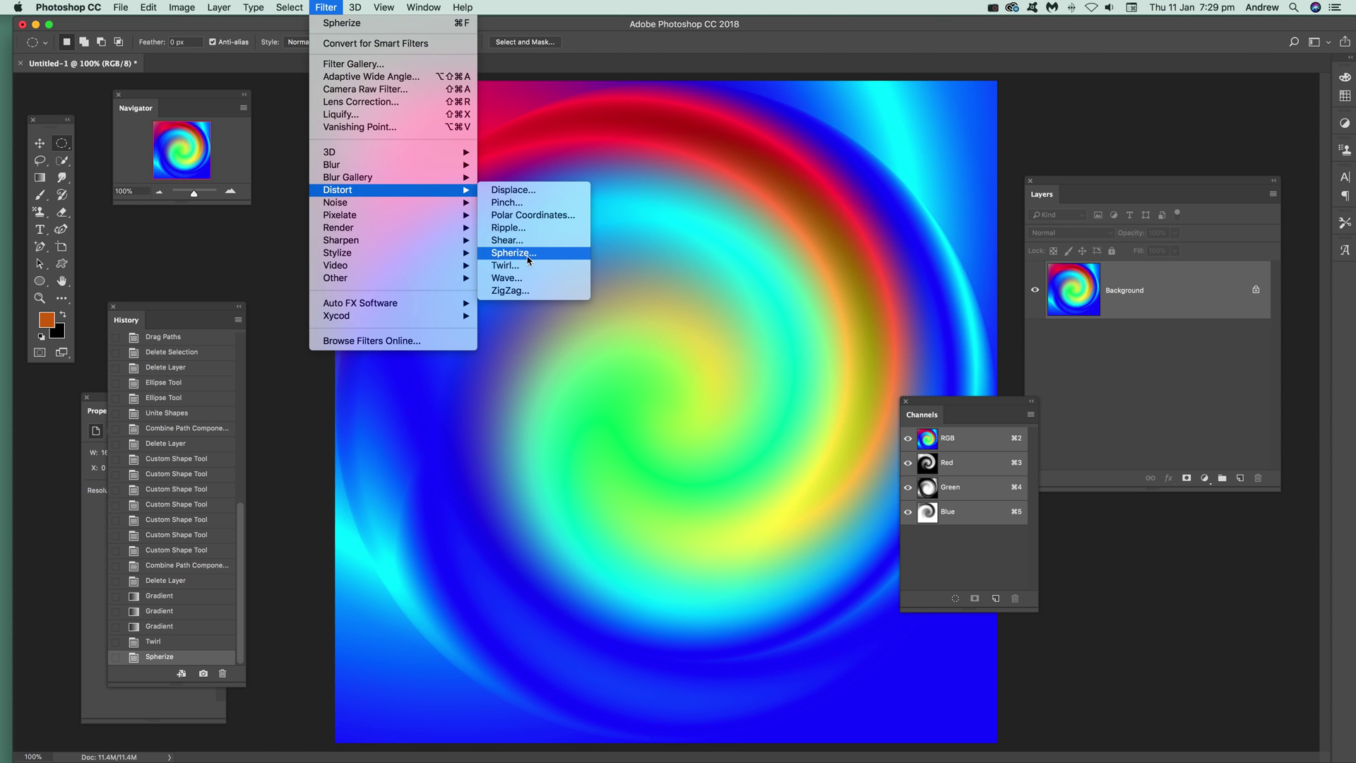
pyautogui.click(527, 261)
pyautogui.moveTo(824, 477); pyautogui.dragTo(736, 479)
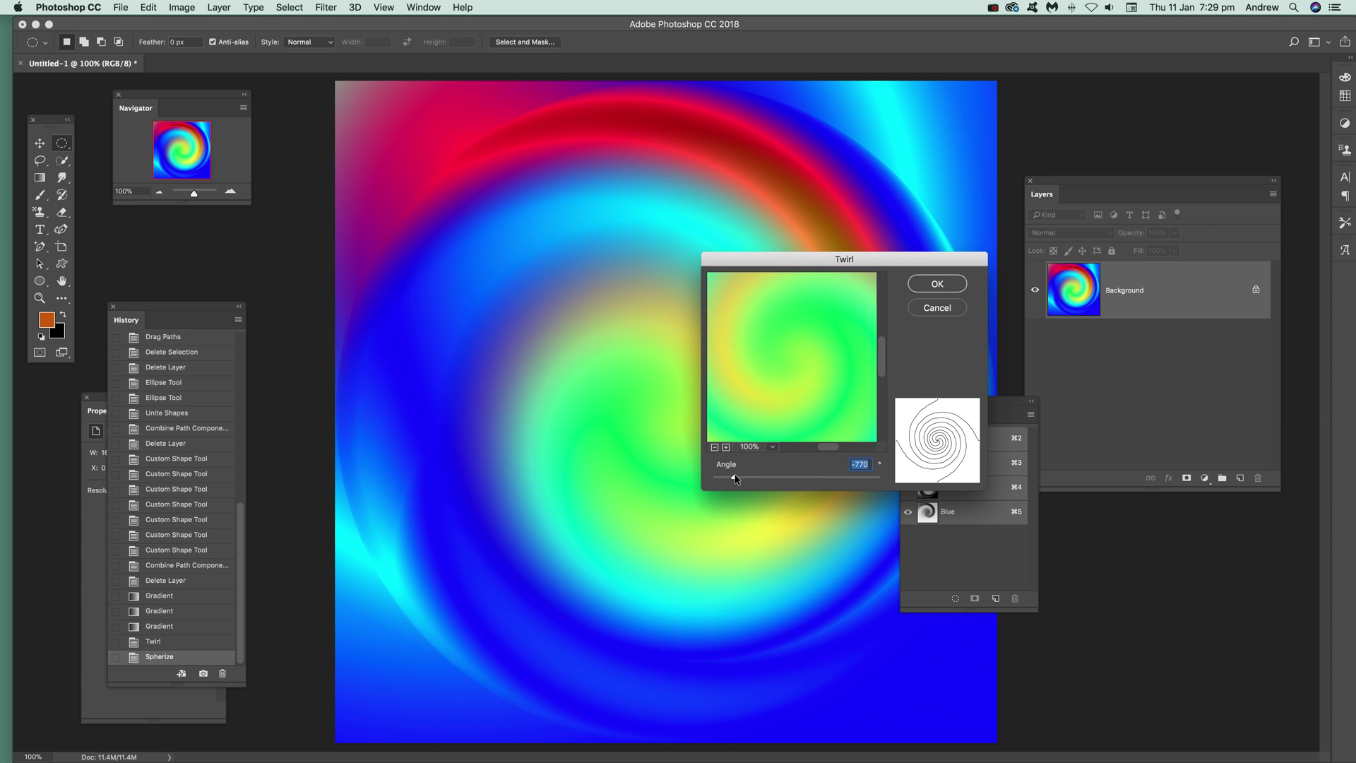
pyautogui.click(947, 283)
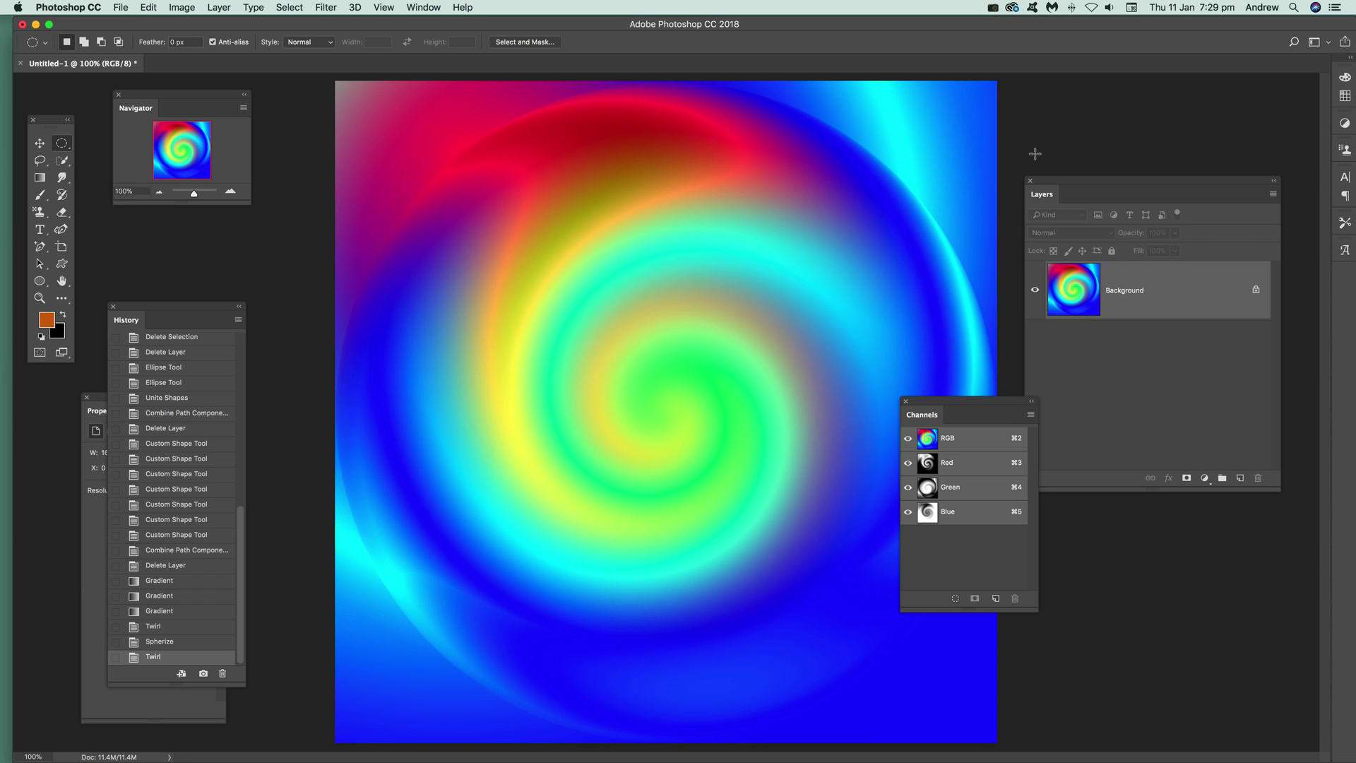
# Step: Revert to the gradient before any twirls, abandoning a Duplicate Layer attempt
pyautogui.click(162, 612)
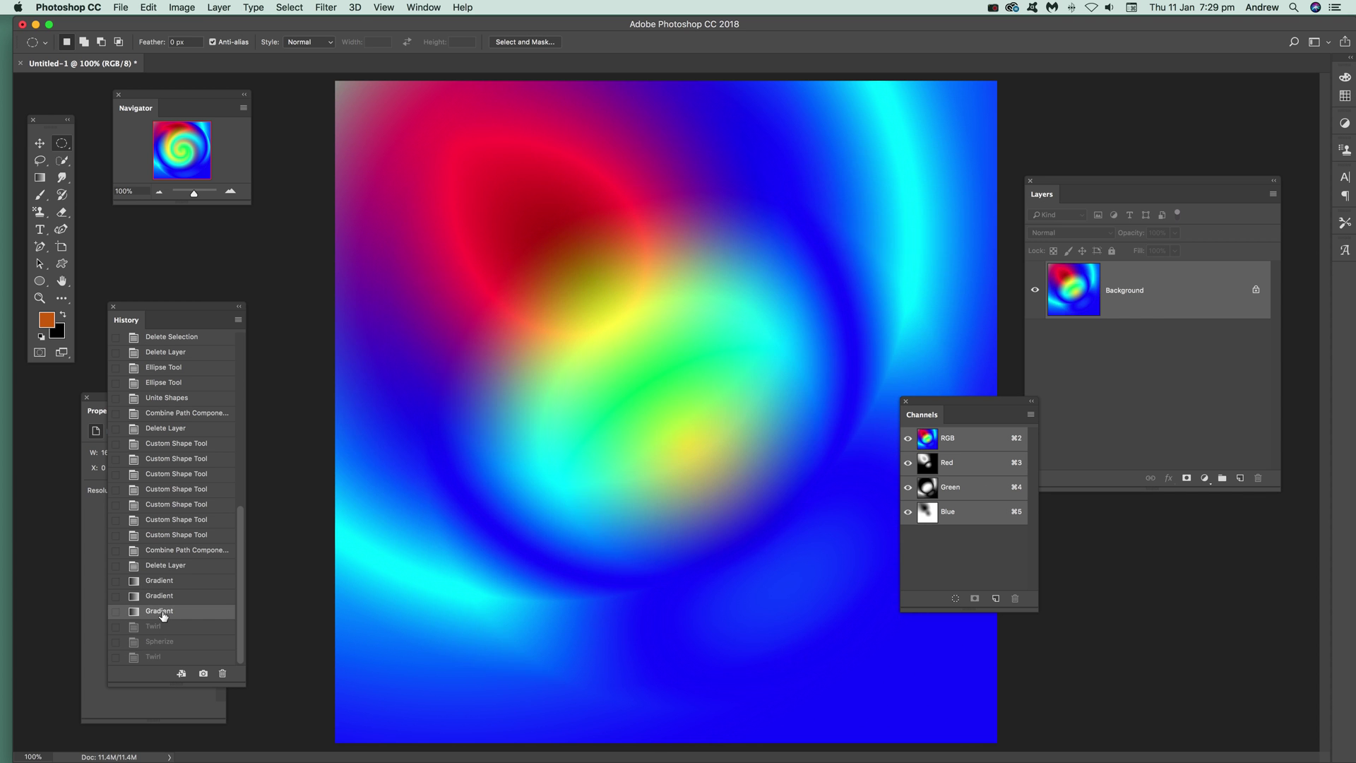
pyautogui.click(219, 7)
pyautogui.click(232, 62)
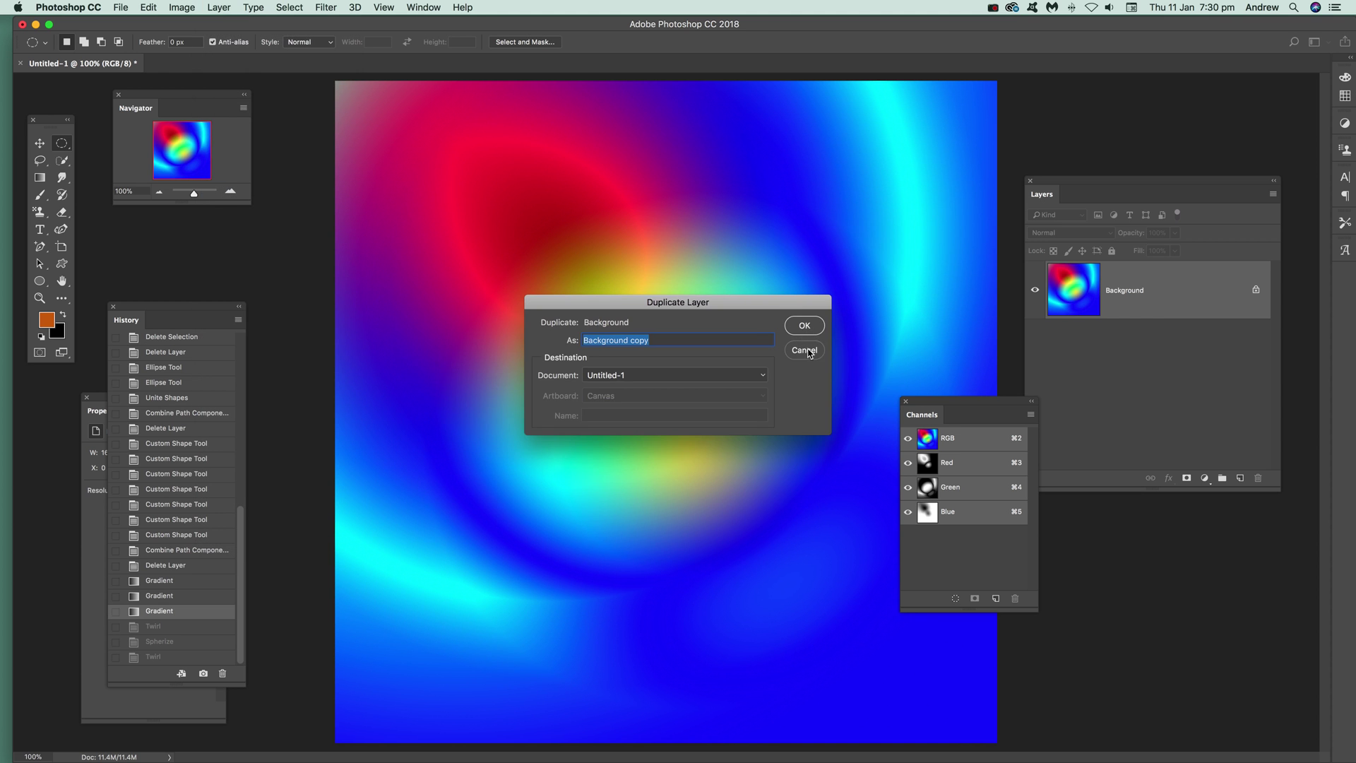
pyautogui.click(805, 349)
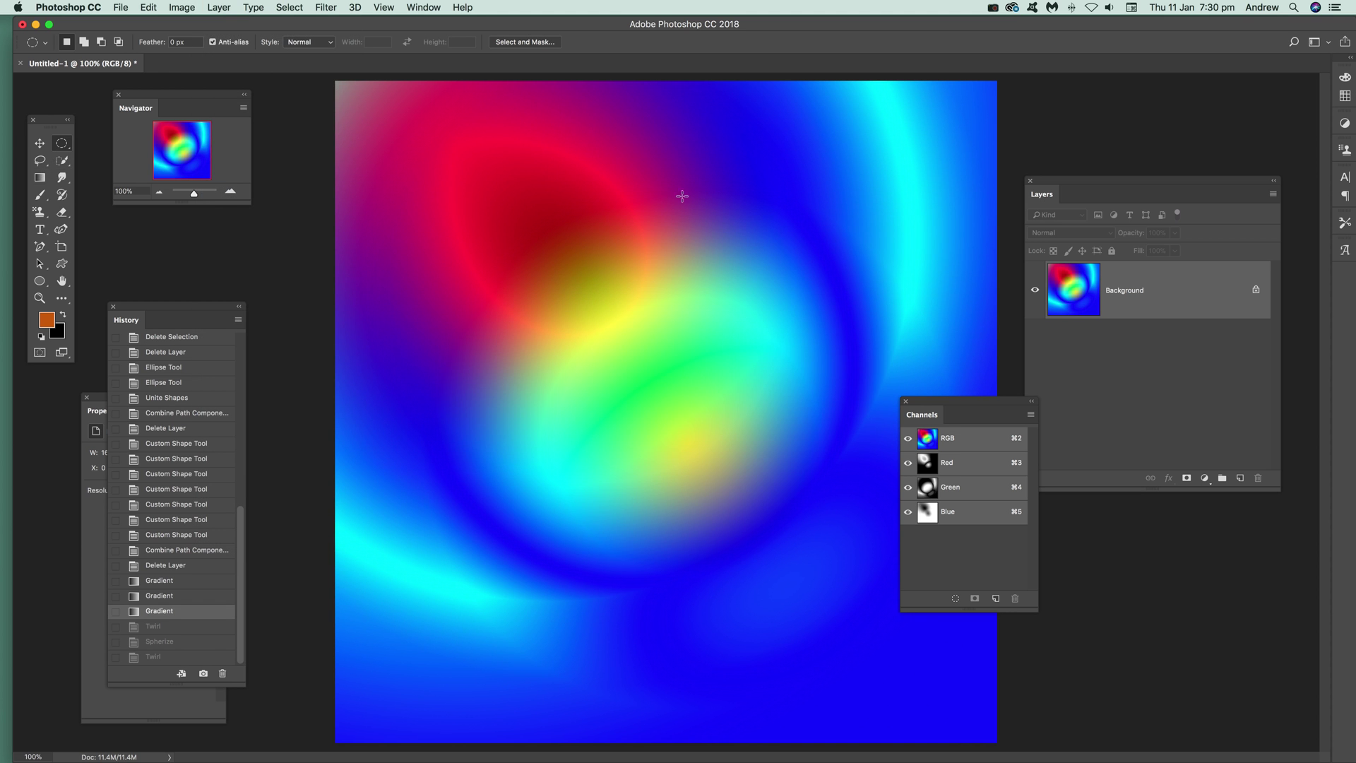
# Step: Copy a circular selection from the centre and paste it onto a new layer, then reposition it
pyautogui.moveTo(446, 156); pyautogui.dragTo(789, 500)
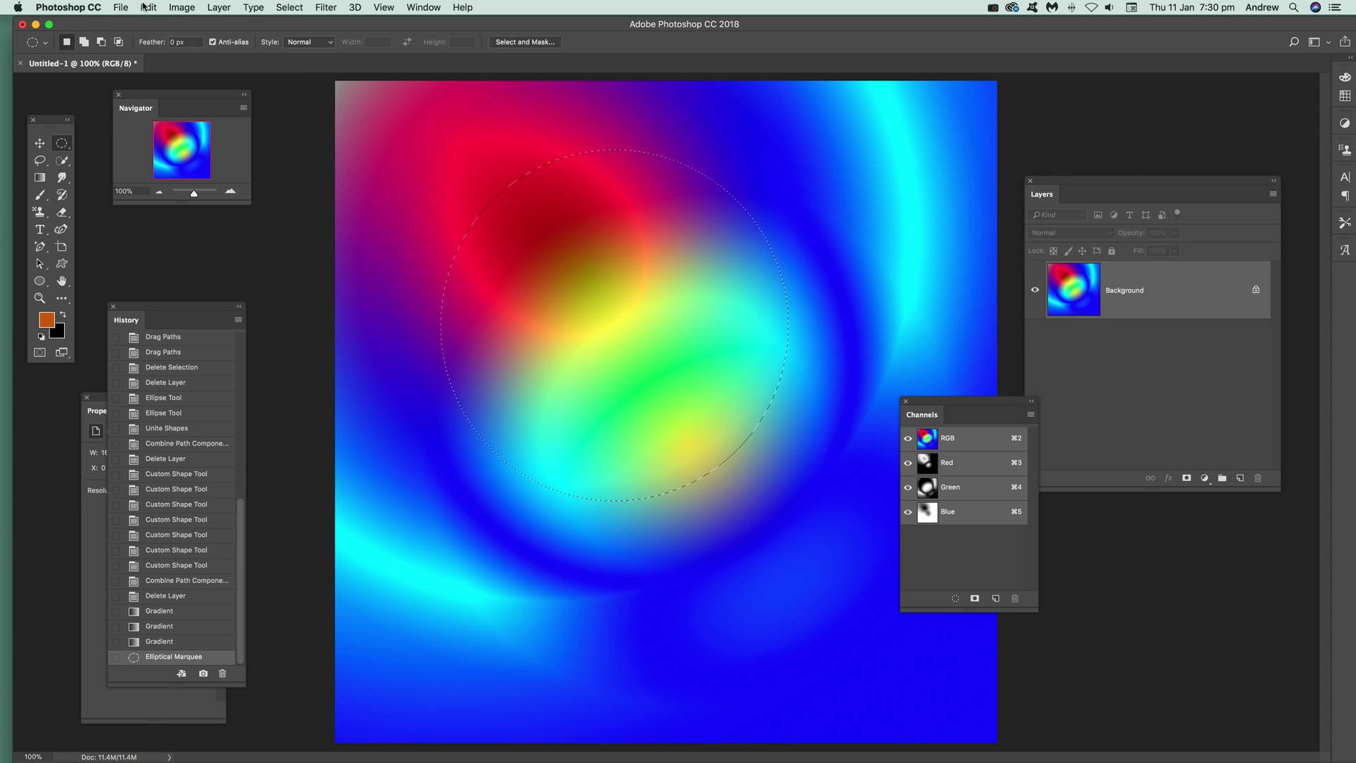
pyautogui.click(145, 9)
pyautogui.click(171, 103)
pyautogui.press('super+v')
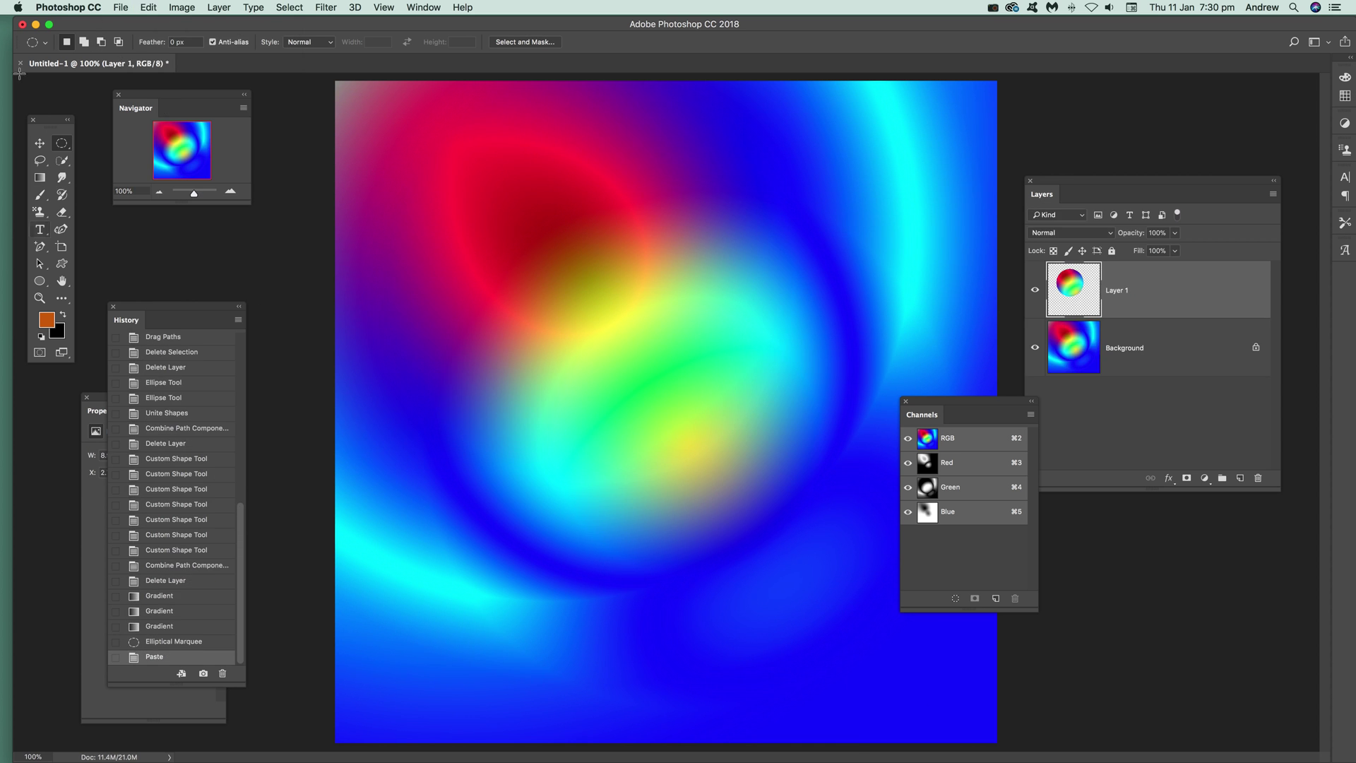
pyautogui.click(40, 144)
pyautogui.moveTo(559, 204); pyautogui.dragTo(573, 291)
# Step: Try and undo a twirl on the pasted circle, move it top-left, and Alt-drag copies
pyautogui.click(326, 8)
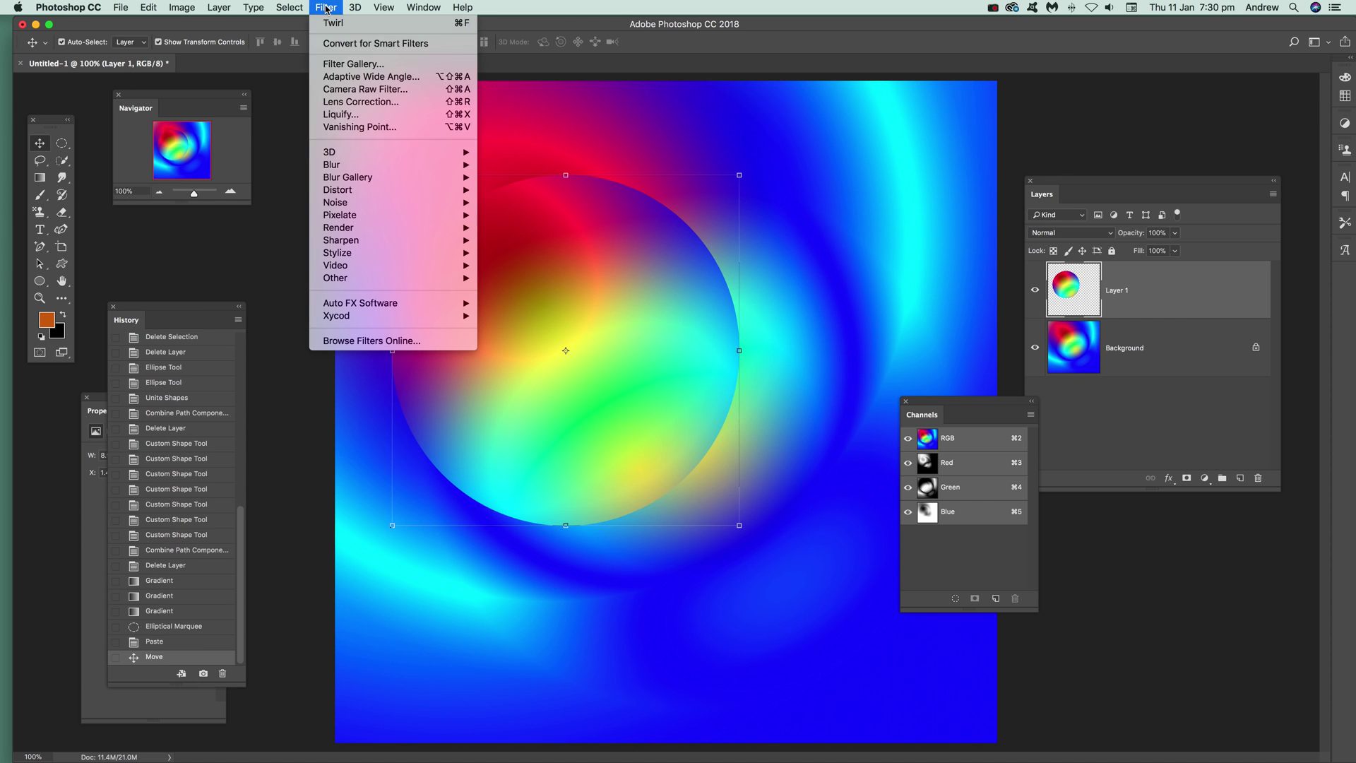
pyautogui.moveTo(366, 197)
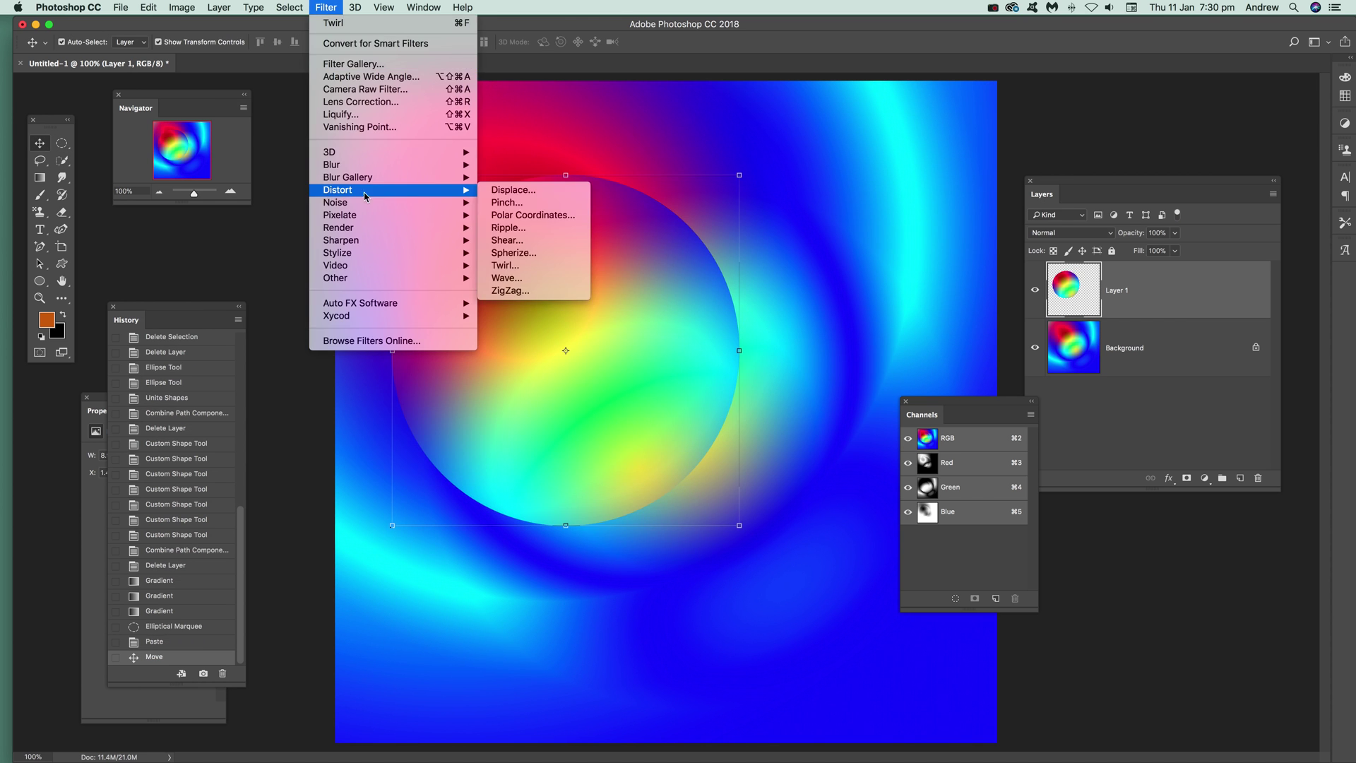
pyautogui.click(540, 265)
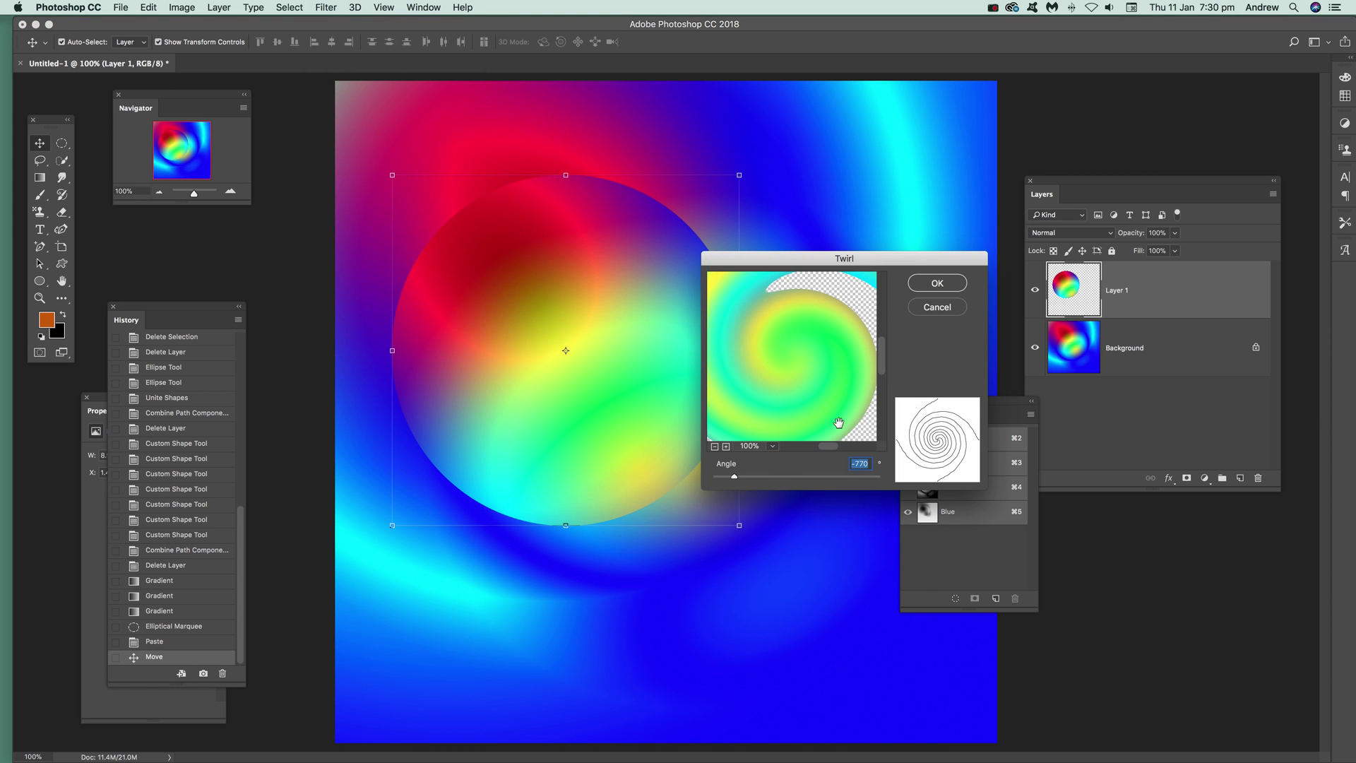
pyautogui.click(937, 282)
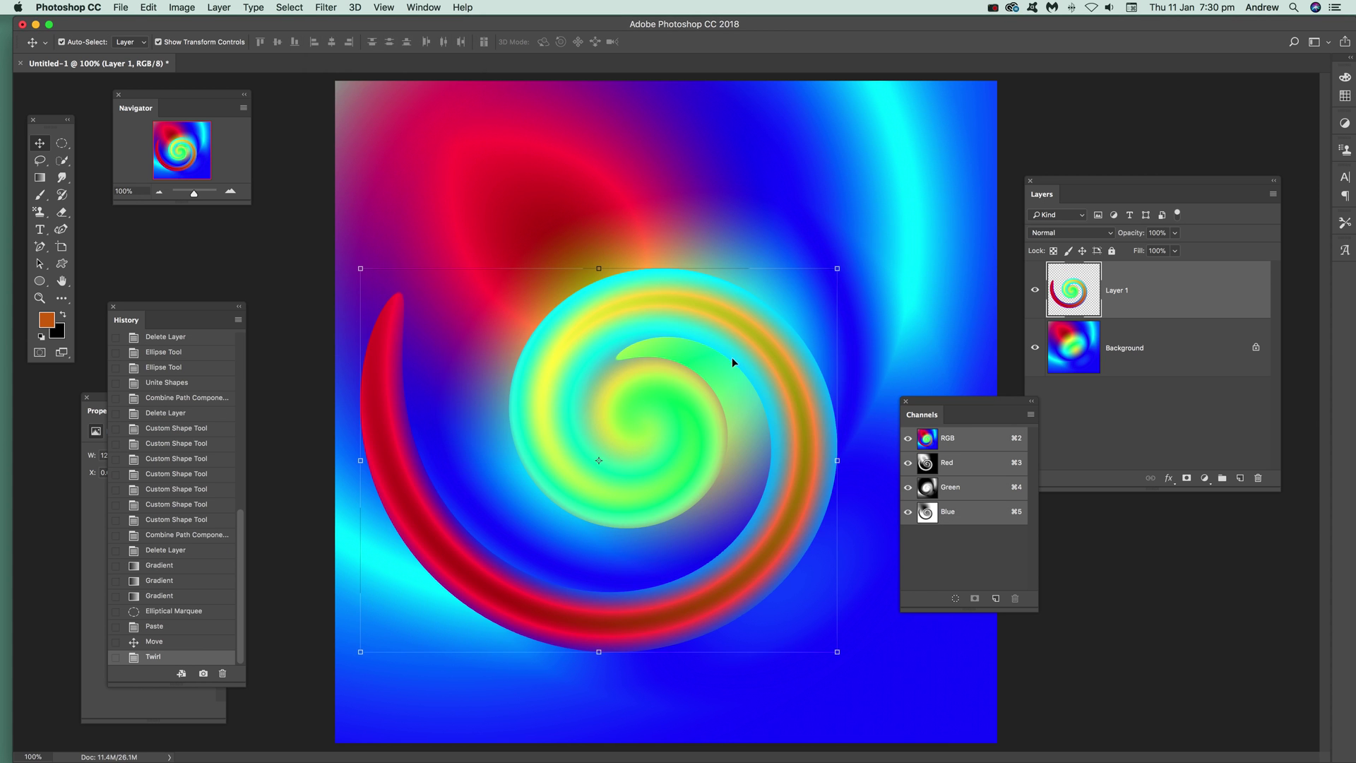
pyautogui.click(149, 8)
pyautogui.click(170, 24)
pyautogui.moveTo(487, 191); pyautogui.dragTo(448, 157)
pyautogui.moveTo(530, 235); pyautogui.dragTo(570, 544)
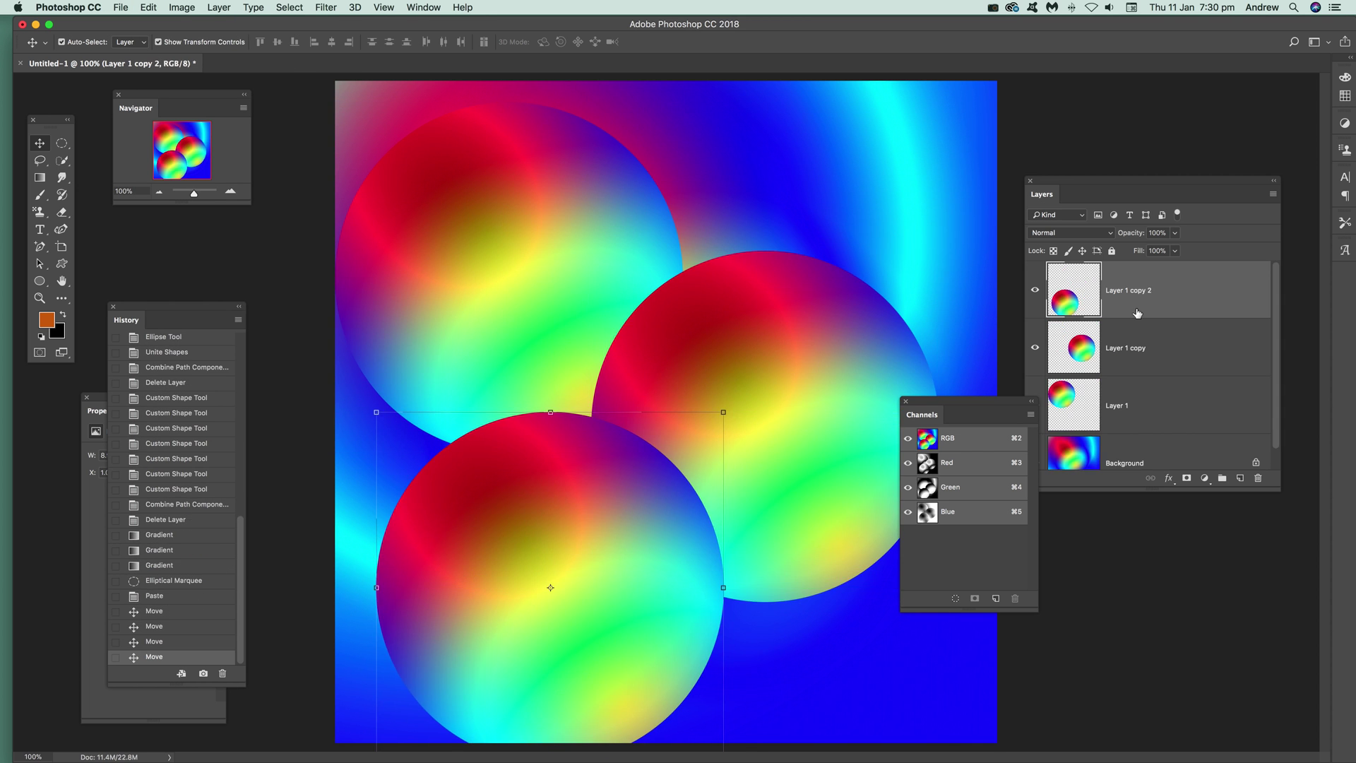
# Step: Reapply the twirl to the top-left circle and twirl the right circle at -319°
pyautogui.click(1119, 397)
pyautogui.click(315, 7)
pyautogui.click(329, 25)
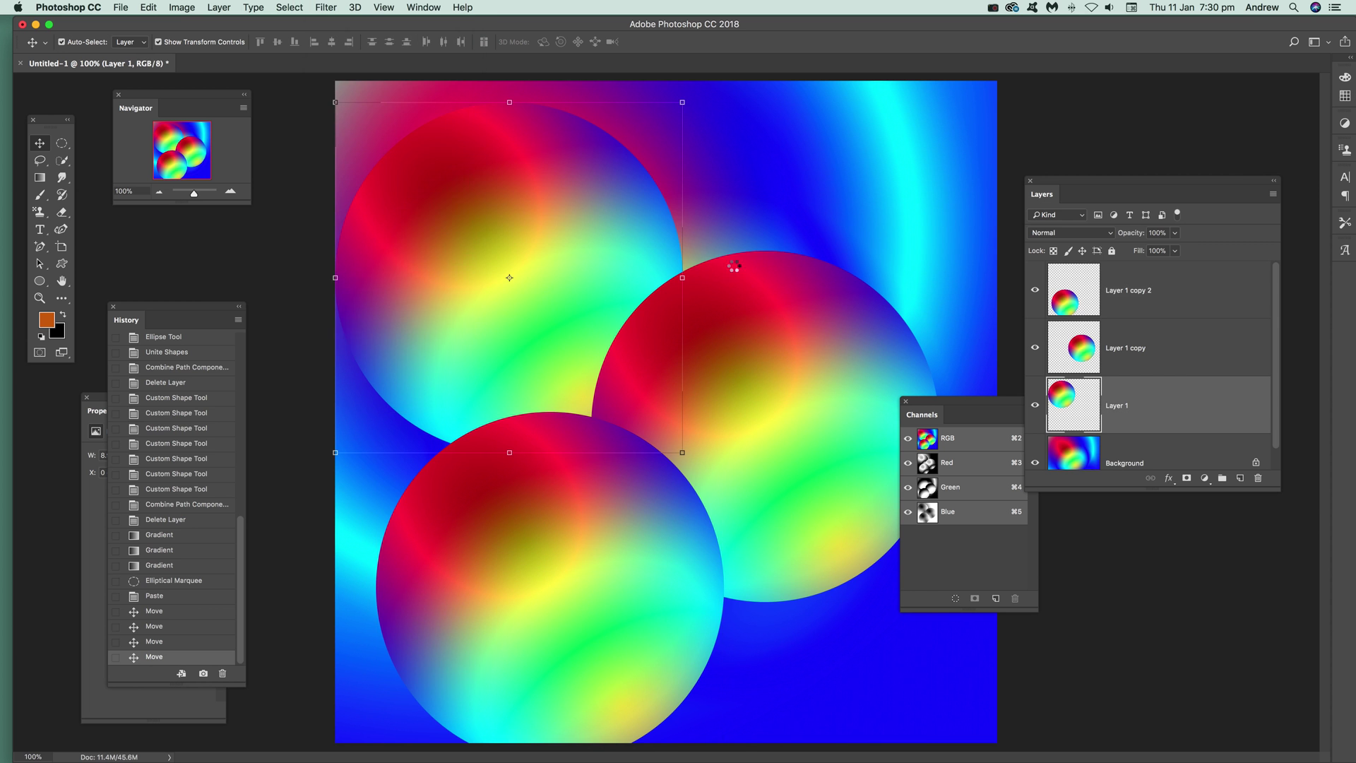
pyautogui.click(730, 324)
pyautogui.click(324, 7)
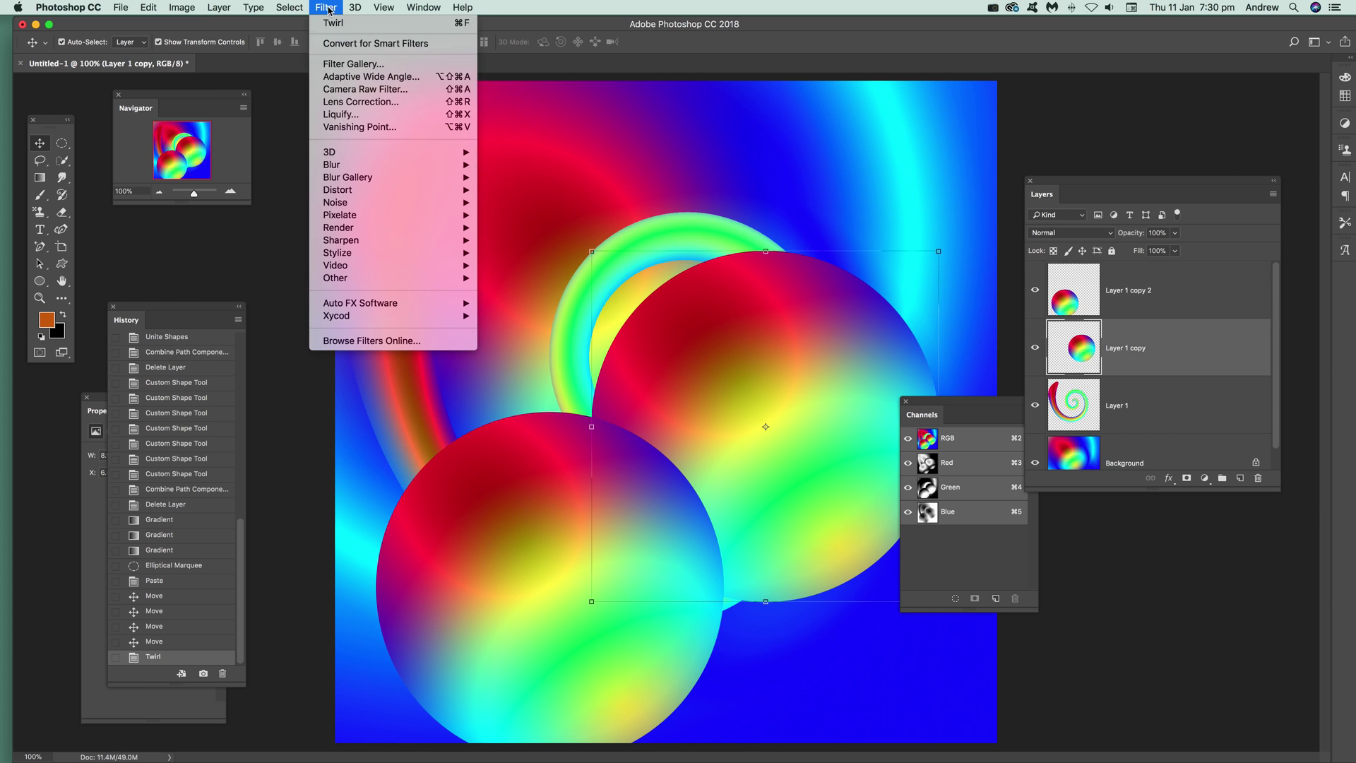
pyautogui.moveTo(346, 190)
pyautogui.click(506, 265)
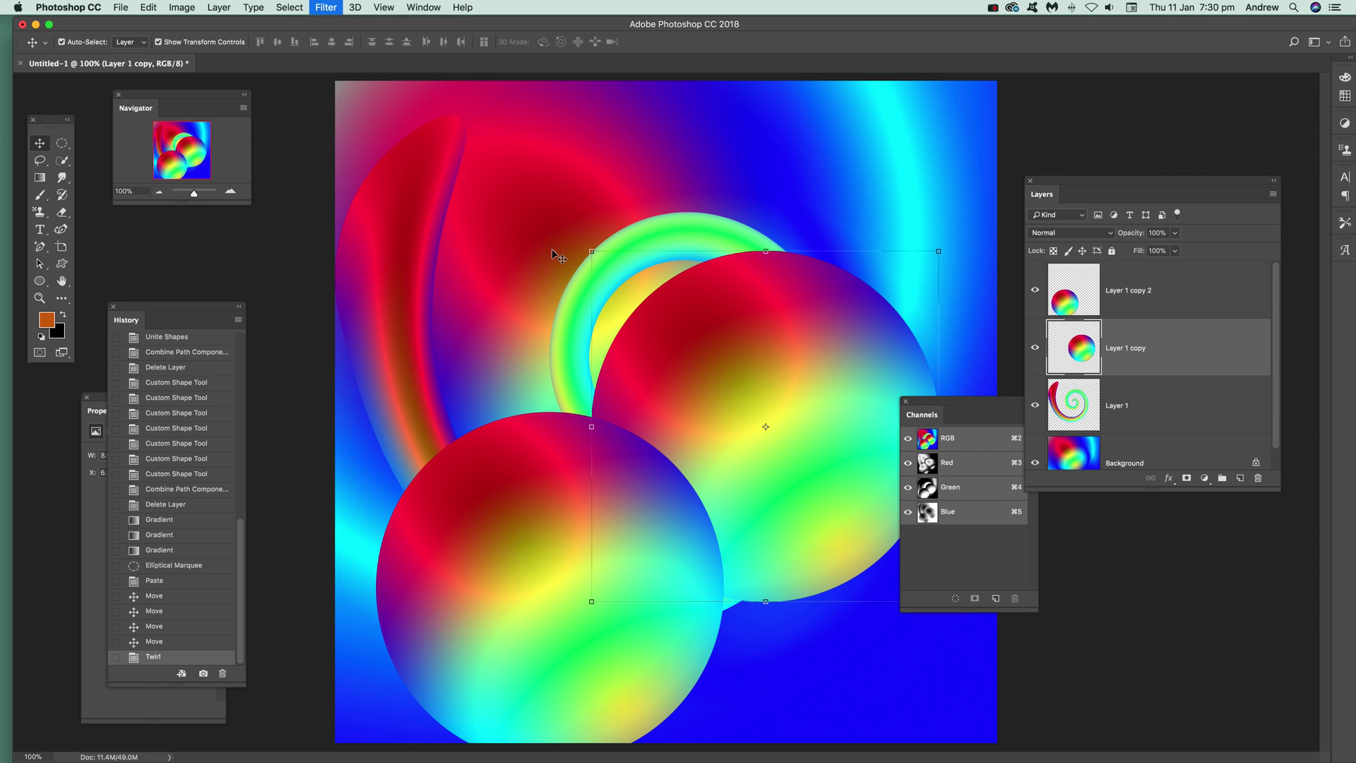
pyautogui.moveTo(764, 471); pyautogui.dragTo(771, 475)
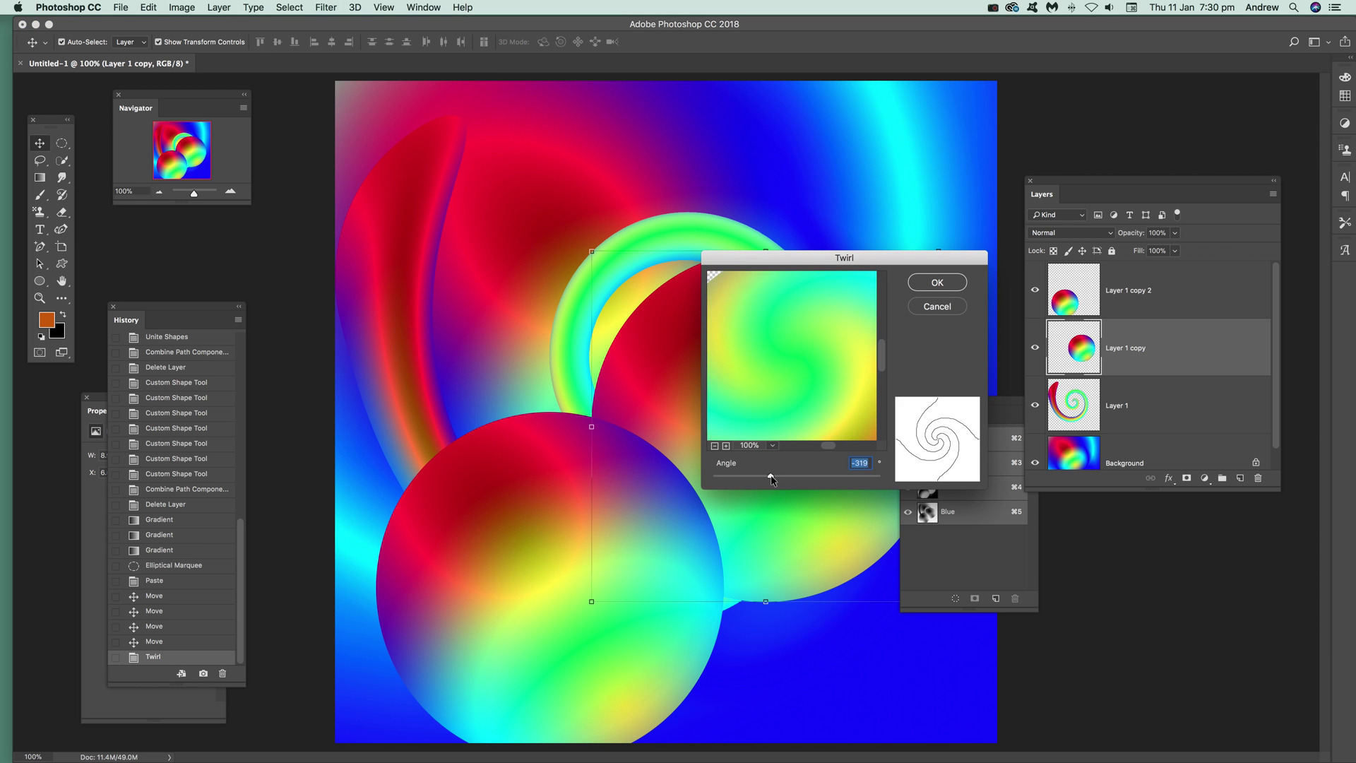
pyautogui.click(937, 282)
# Step: Move the third circle down to the bottom-left corner
pyautogui.moveTo(543, 553); pyautogui.dragTo(353, 573)
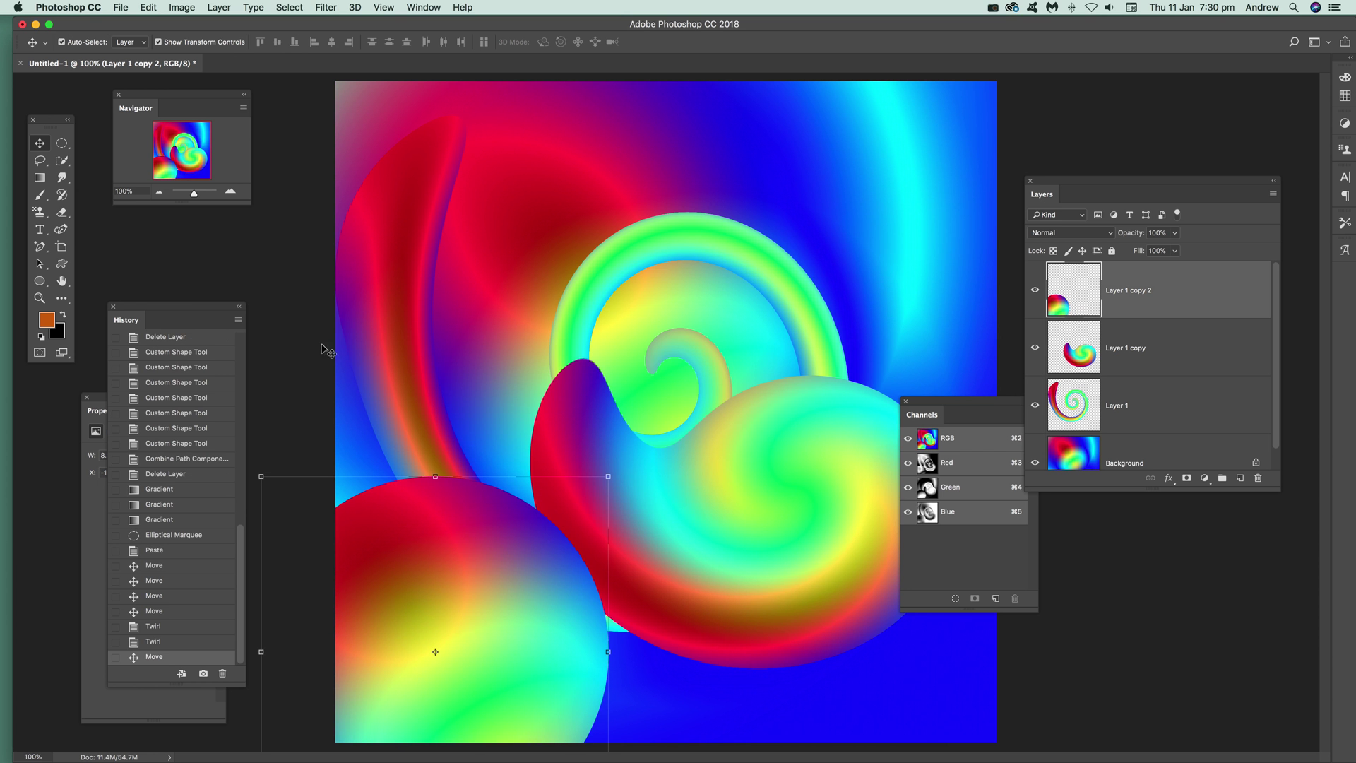
pyautogui.click(326, 7)
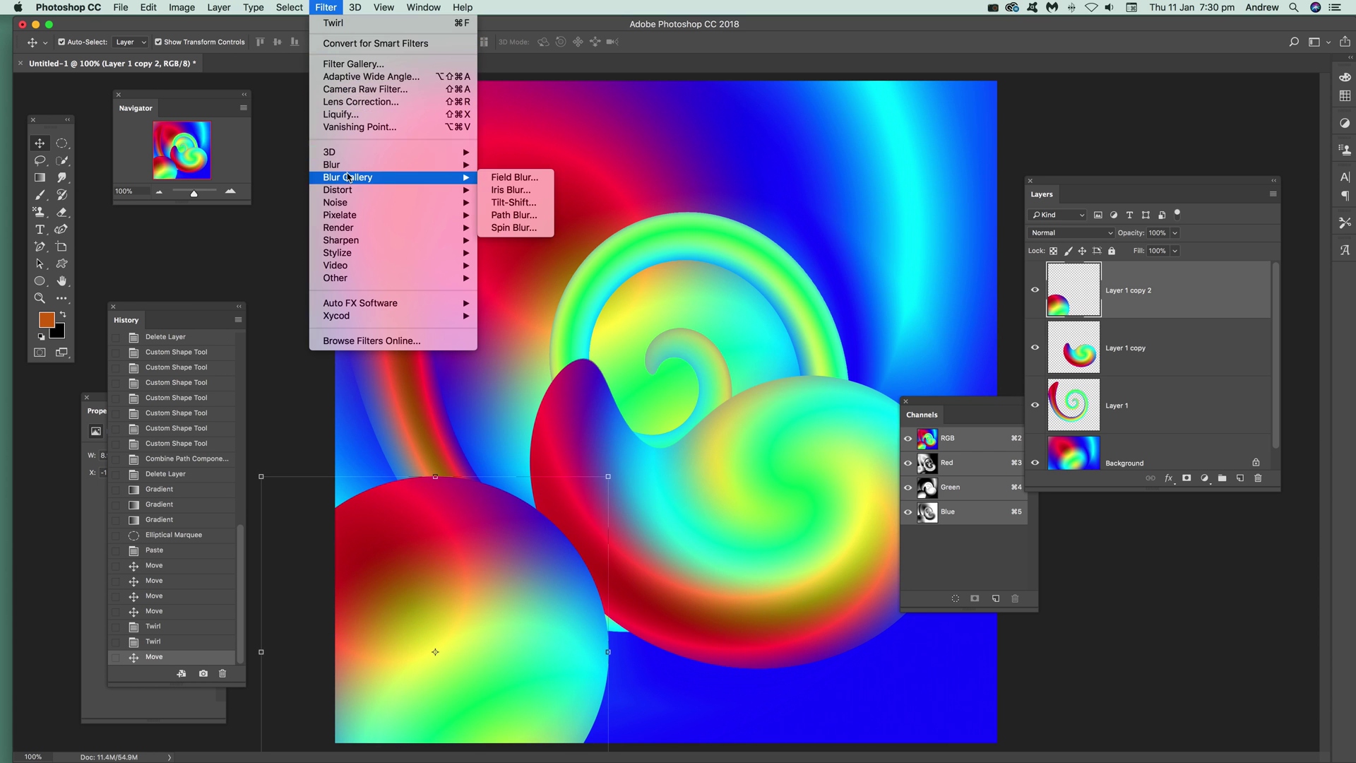
pyautogui.click(108, 229)
# Step: Add the orange word 'type' and move it down and left over the swirls
pyautogui.click(44, 234)
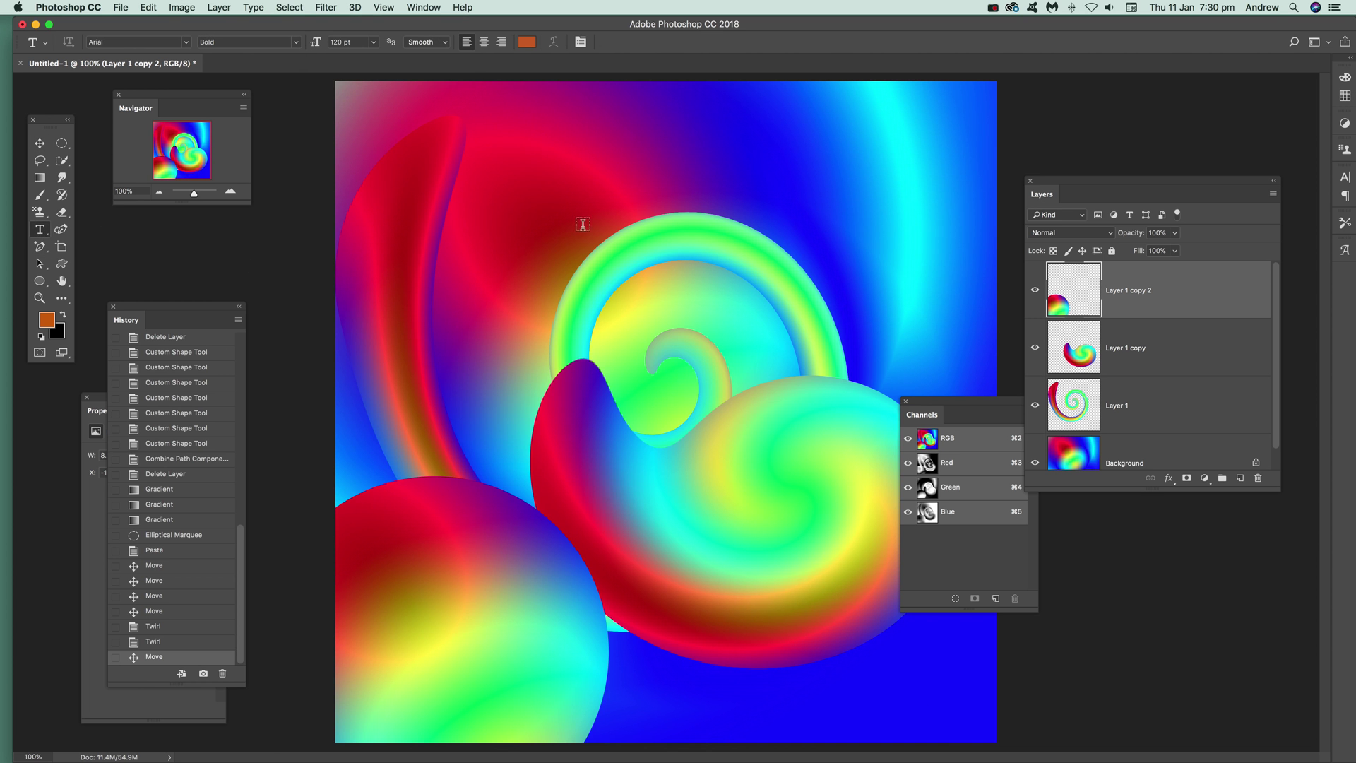
pyautogui.click(611, 185)
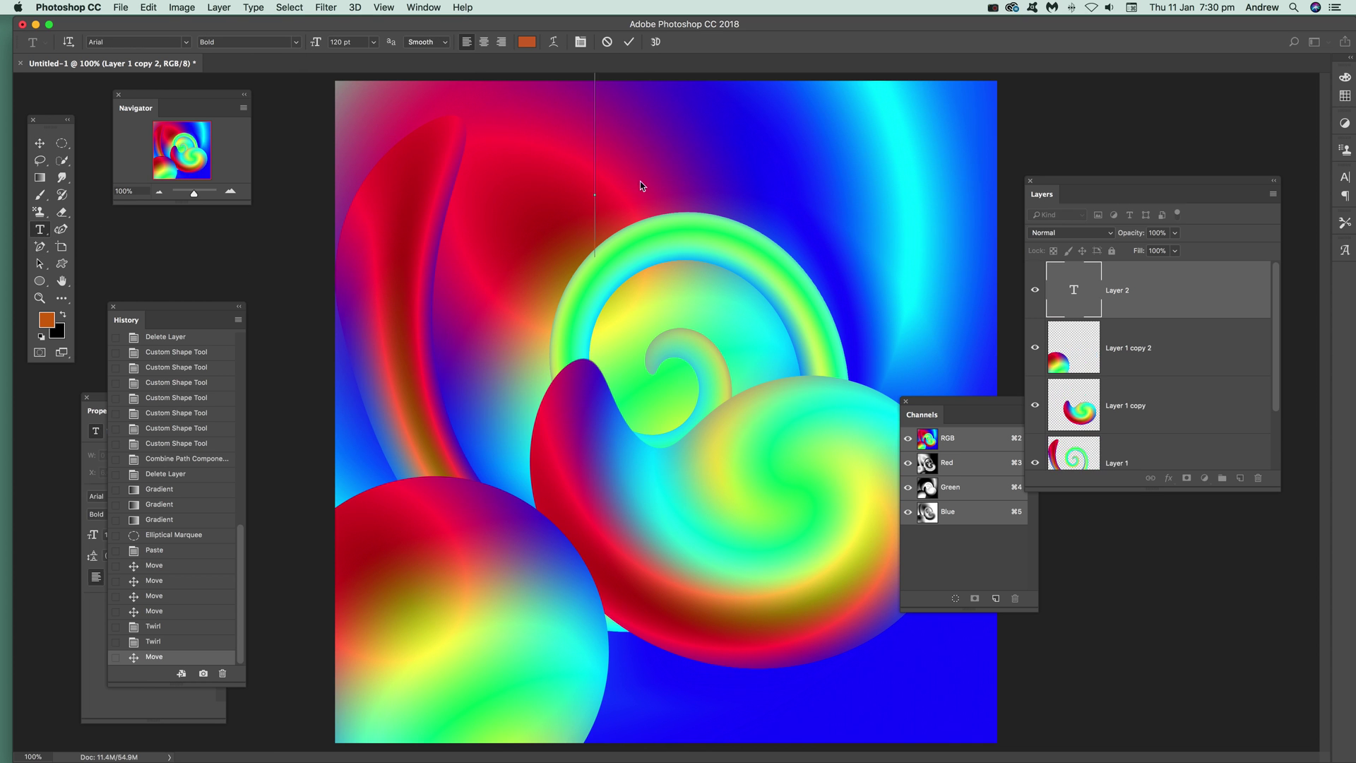
pyautogui.write('type')
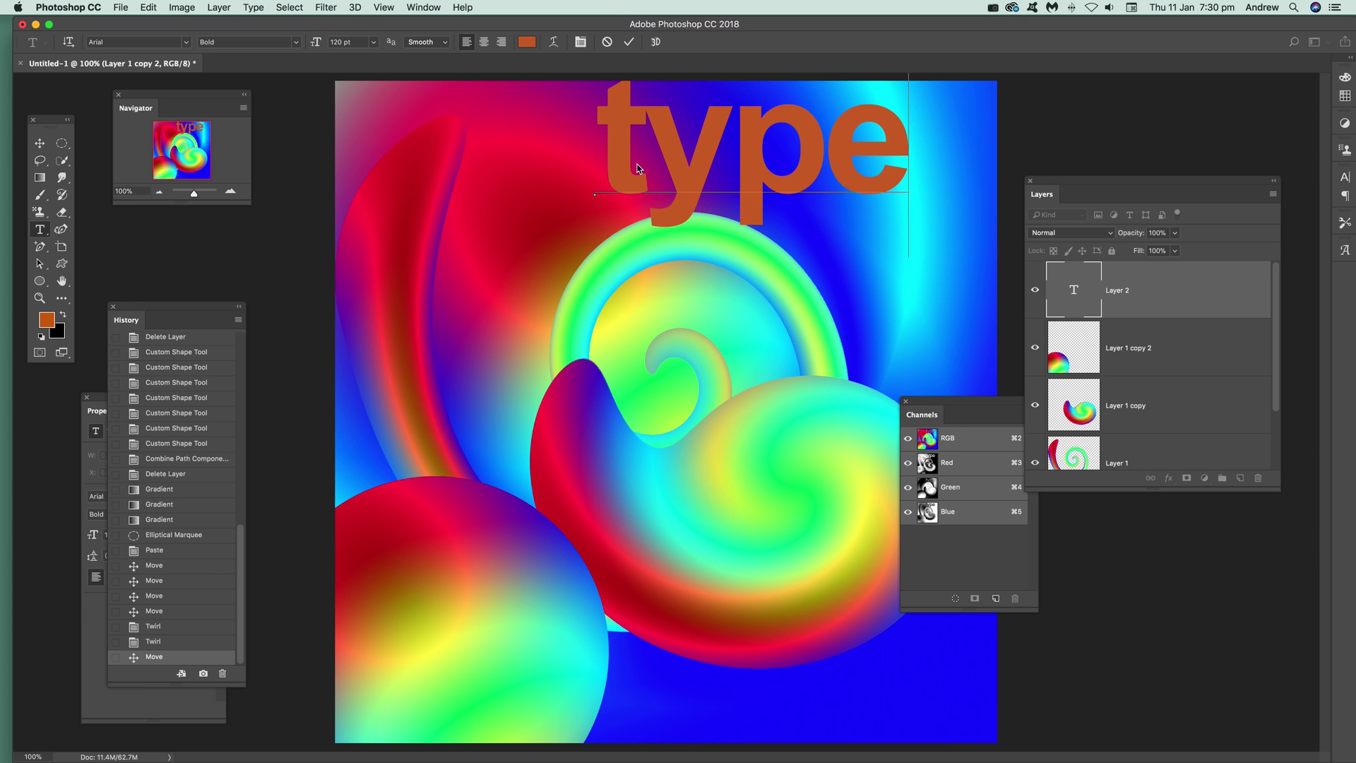
pyautogui.click(39, 144)
pyautogui.moveTo(707, 162); pyautogui.dragTo(582, 261)
# Step: Convert the text to a smart object and apply a -90° Twirl smart filter
pyautogui.click(326, 7)
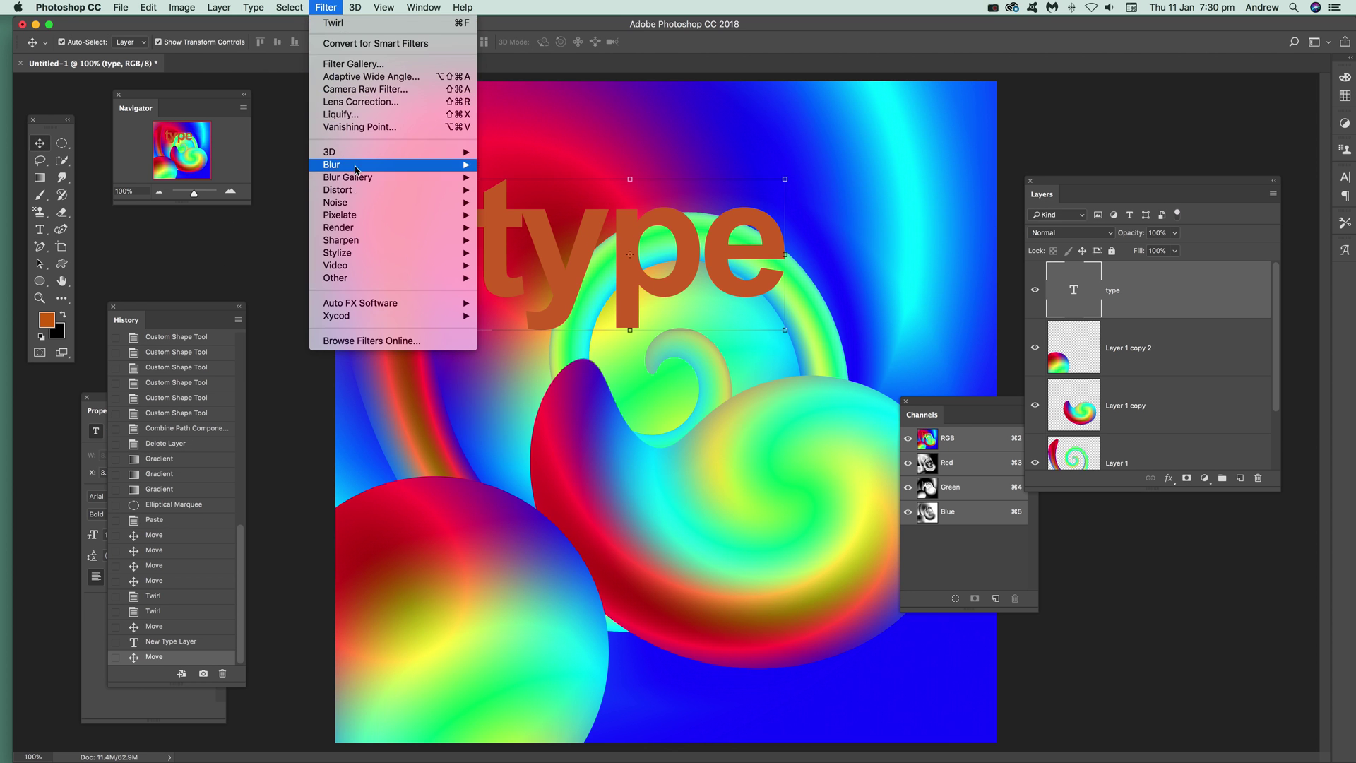
pyautogui.moveTo(353, 189)
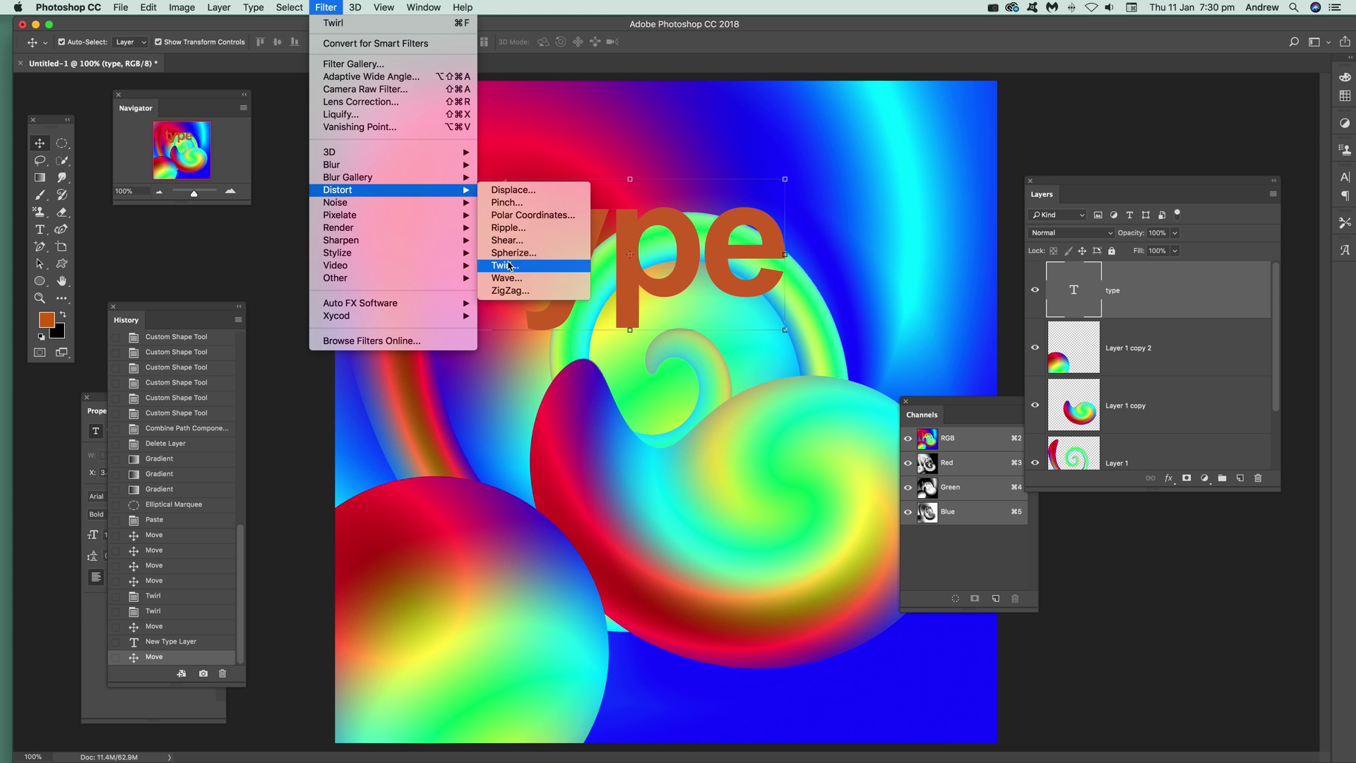
pyautogui.click(573, 267)
pyautogui.click(804, 258)
pyautogui.moveTo(782, 480); pyautogui.dragTo(789, 477)
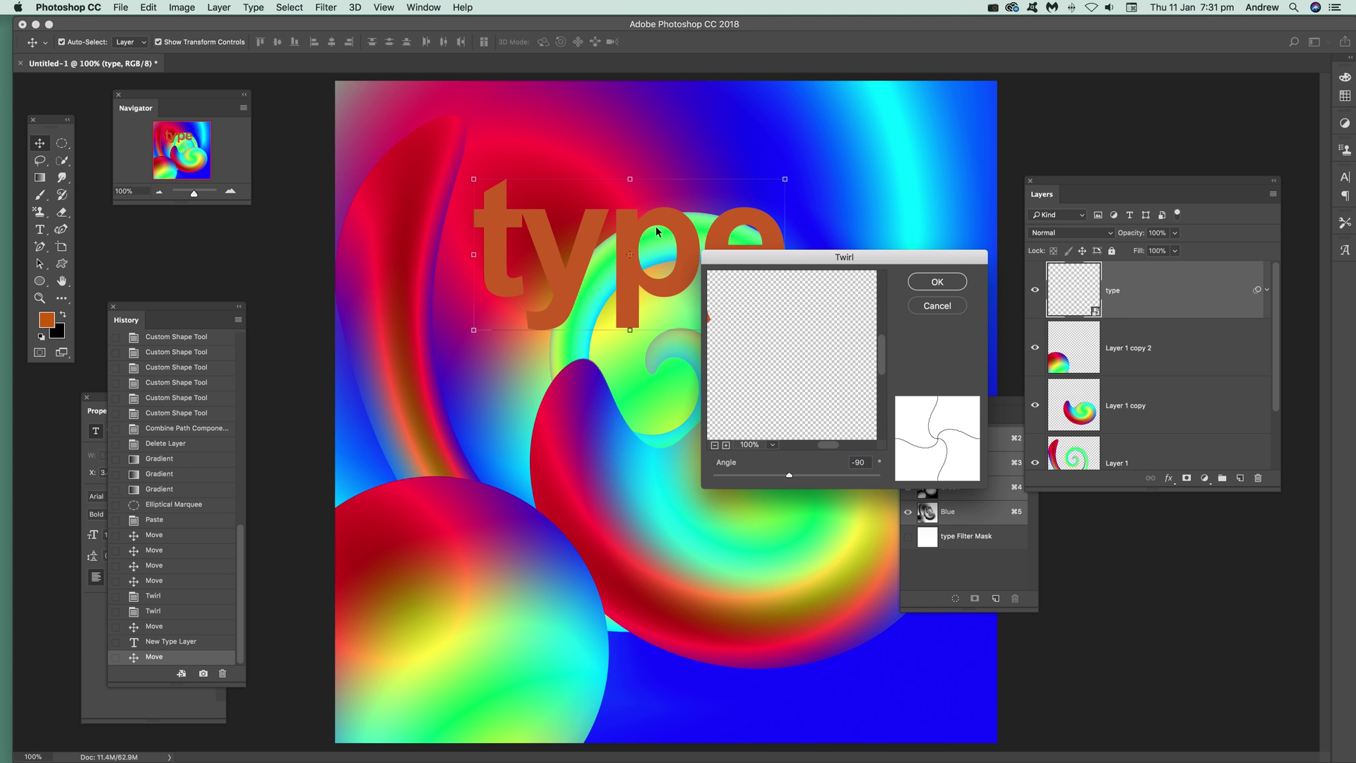
pyautogui.click(937, 283)
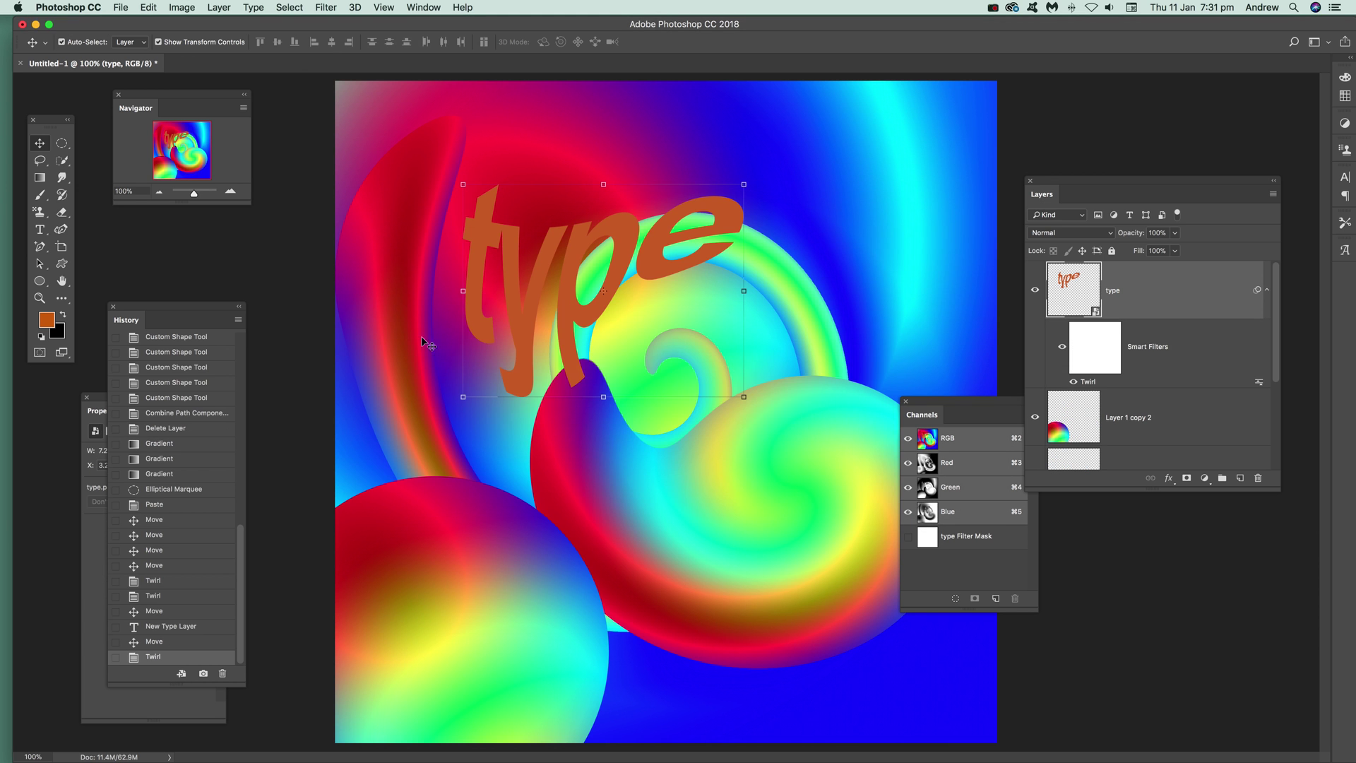